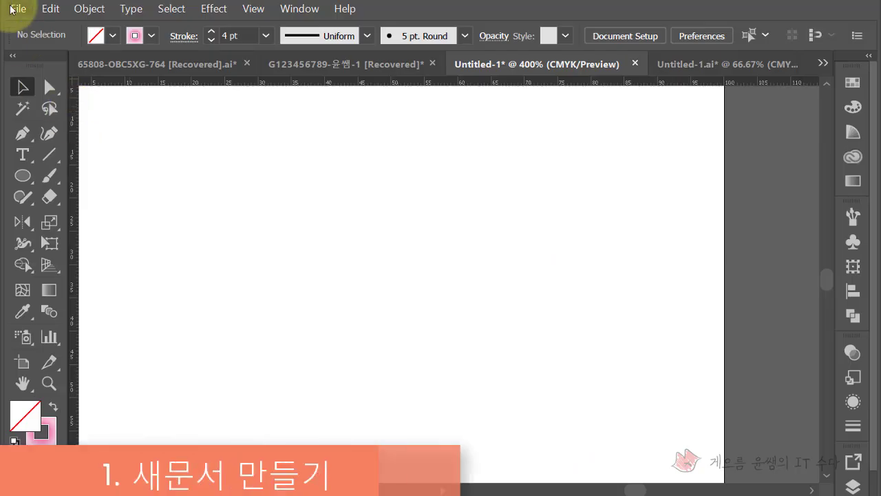
Create a new 100 × 80 mm CMYK document, Untitled-2
left_click(14, 8)
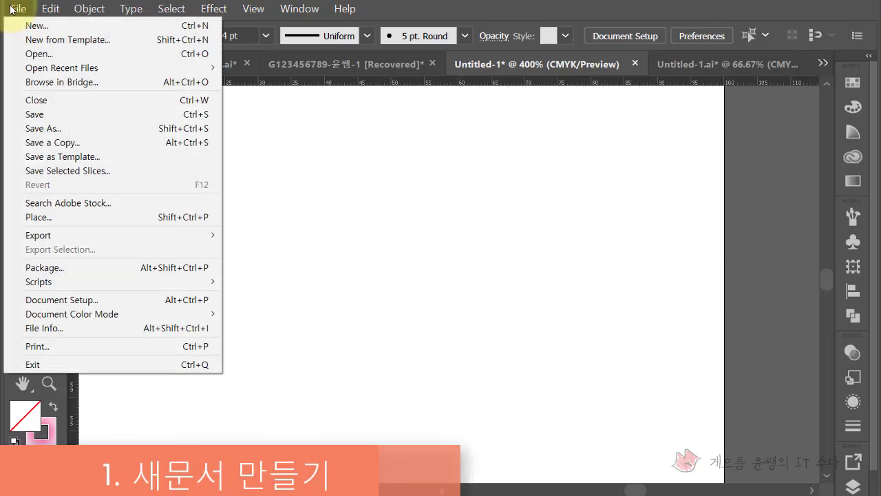
left_click(14, 8)
key("ctrl+n")
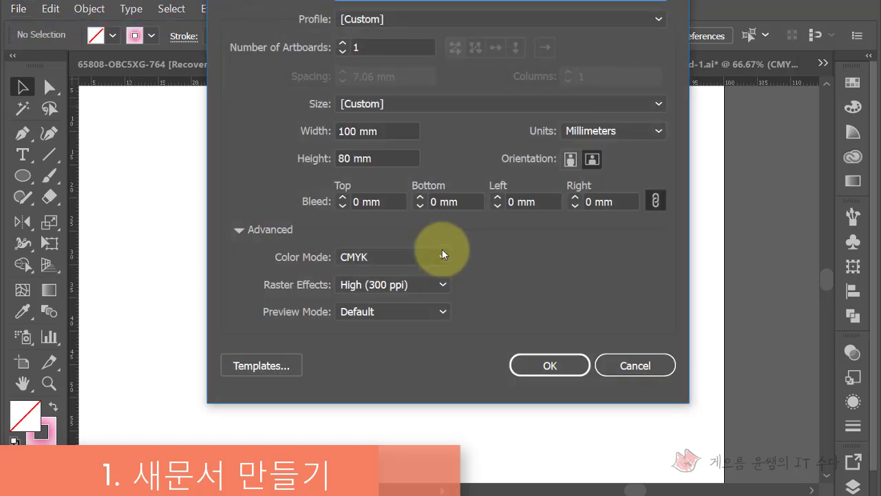
left_click(351, 245)
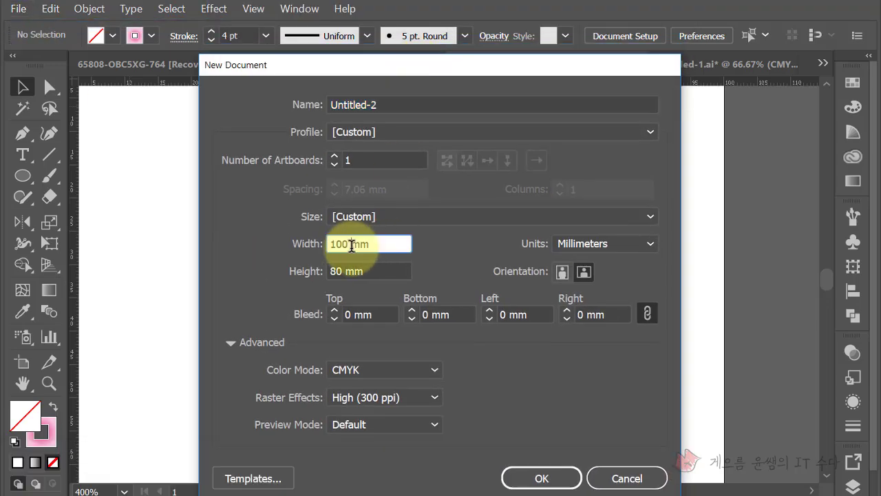
left_click(344, 271)
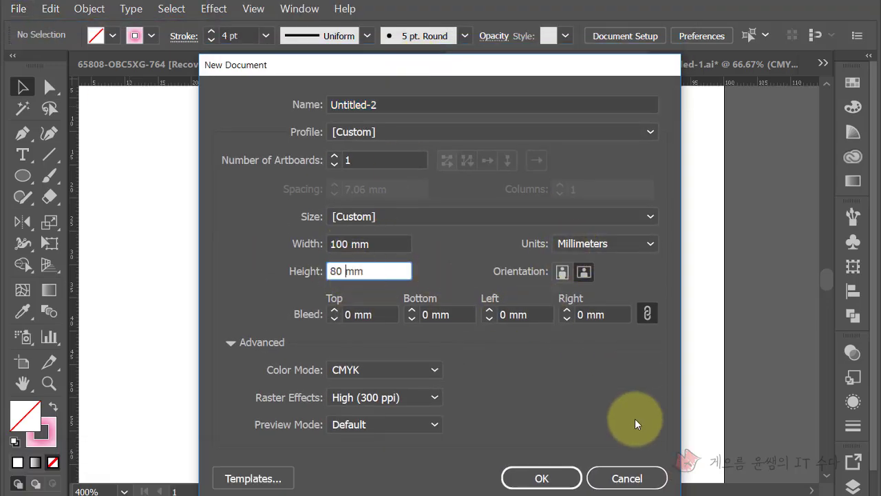
left_click(540, 478)
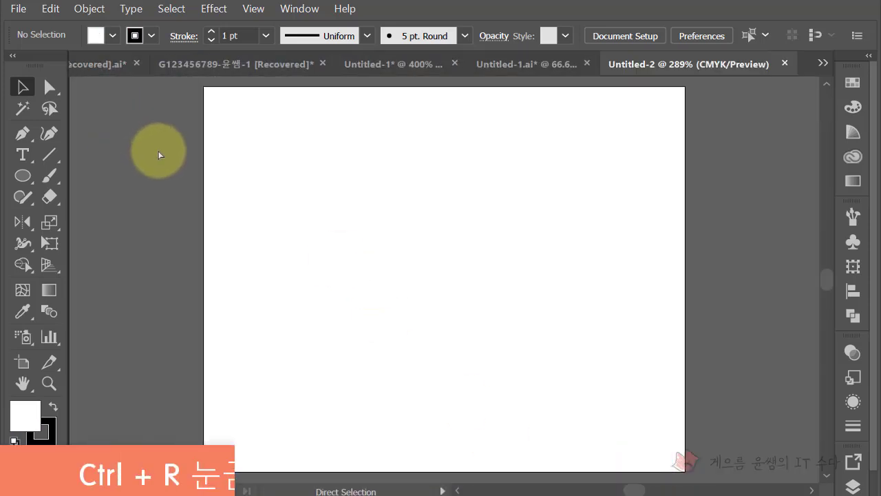
Show rulers and drag out two vertical and two horizontal guides across the artboard
key("ctrl+r")
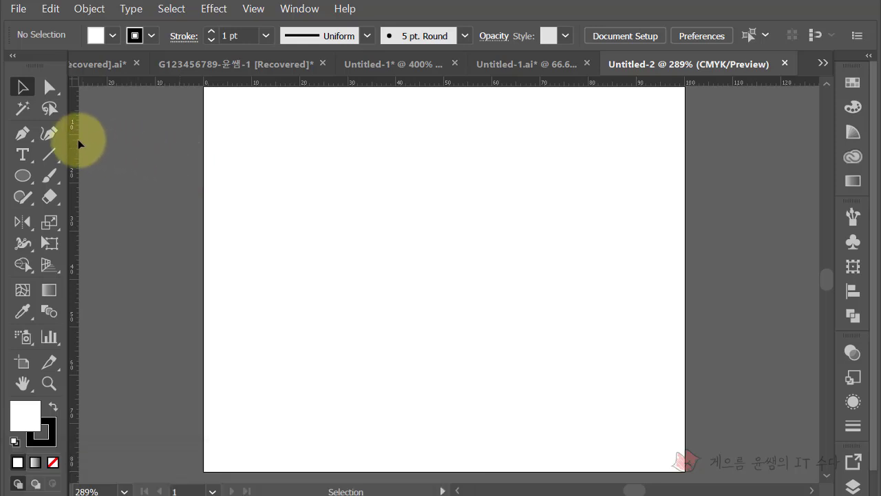
mouse_move(73, 141)
left_mouse_down()
mouse_move(250, 164)
mouse_move(371, 158)
left_mouse_up()
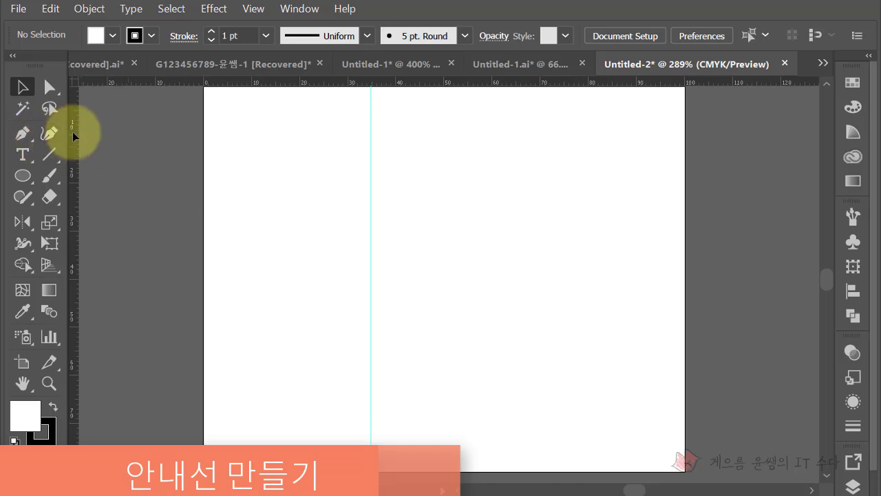
left_click_drag(72, 134, 479, 153)
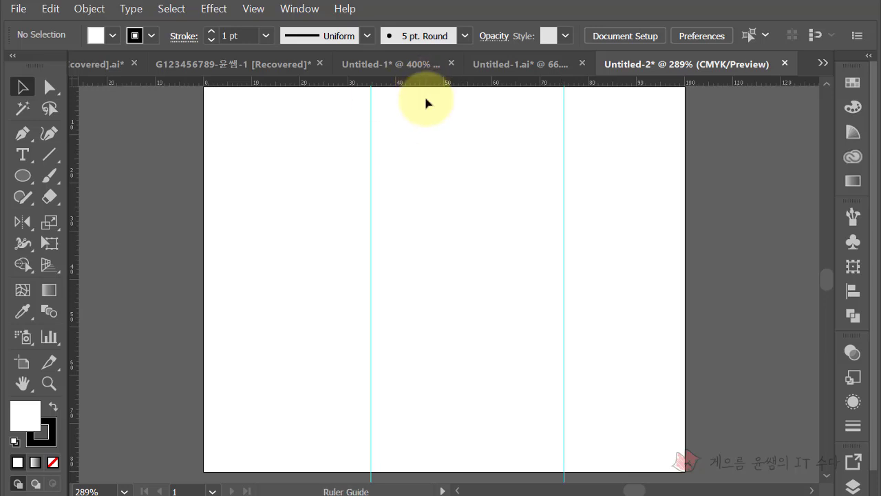
mouse_move(424, 83)
left_mouse_down()
mouse_move(416, 274)
mouse_move(415, 254)
left_mouse_up()
mouse_move(416, 81)
left_mouse_down()
mouse_move(356, 452)
mouse_move(353, 444)
left_mouse_up()
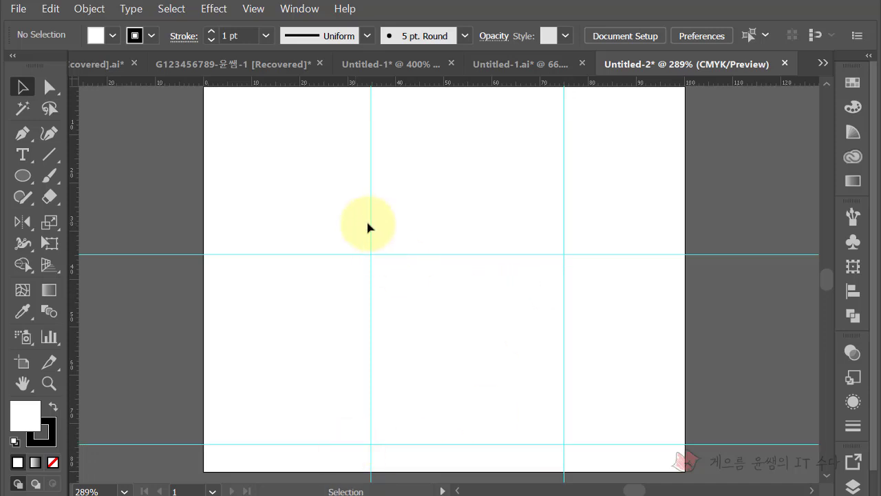
Unlock guides, shift the left guide further left, and add middle-vertical and top-horizontal guides
right_click(370, 194)
left_click(413, 310)
left_click_drag(369, 216, 322, 220)
left_click(468, 307)
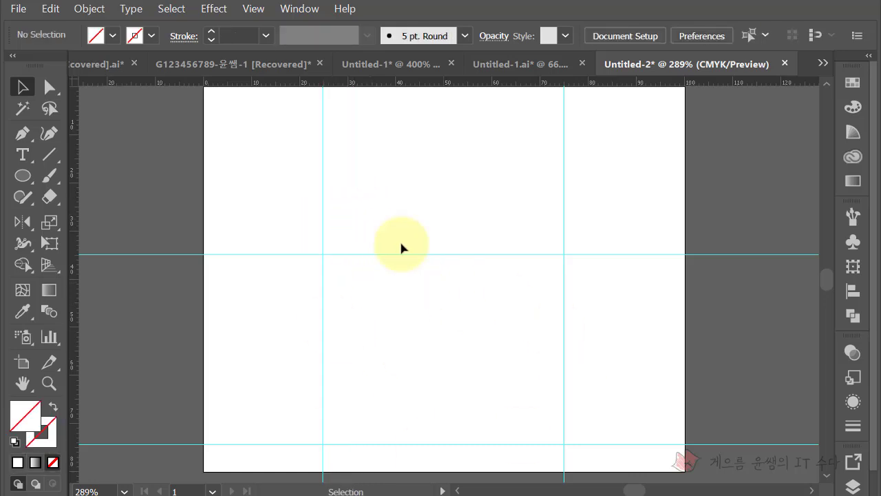
left_click_drag(74, 137, 421, 142)
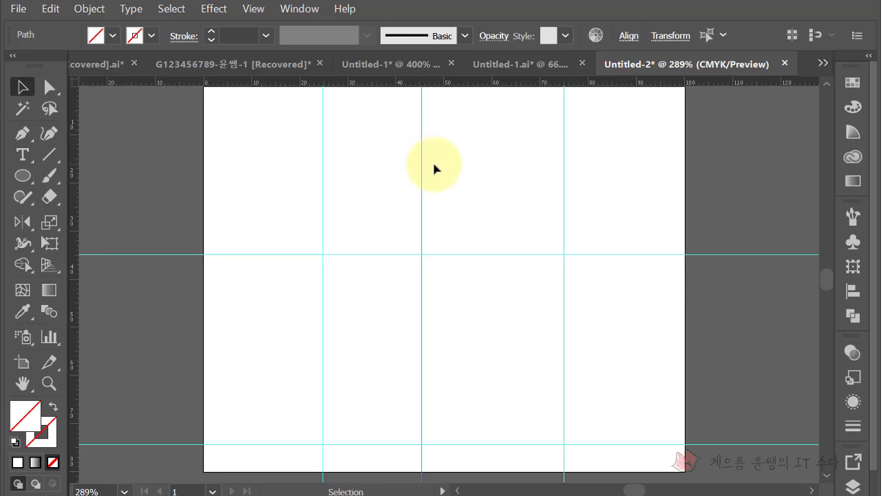
left_click_drag(434, 82, 433, 112)
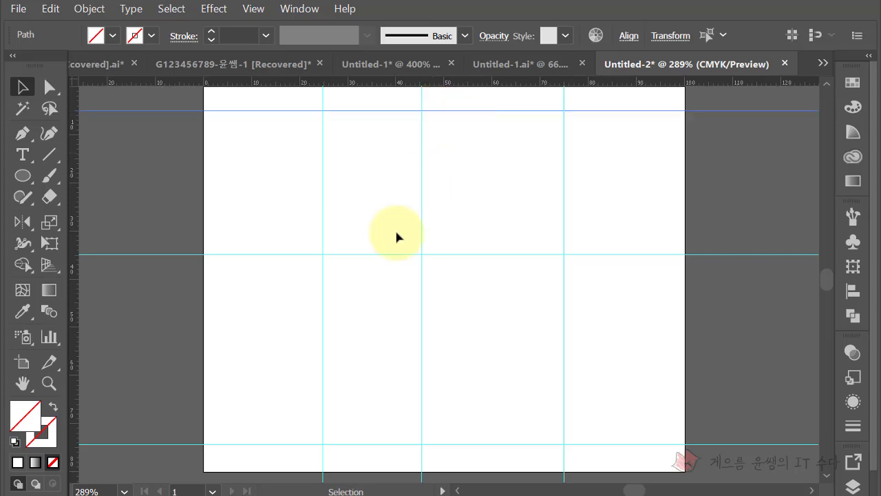
left_click(23, 176)
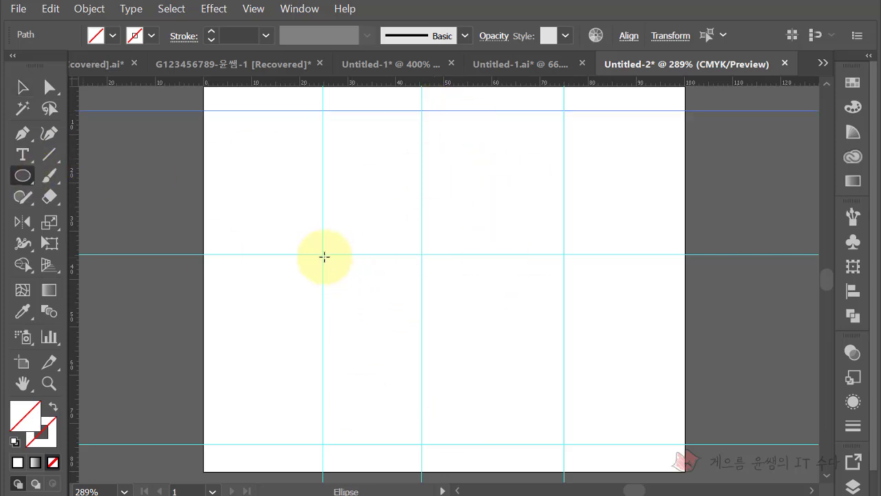
Draw the face ellipse inside the guide box and fill it tan, C30 M40 Y70 K0
left_click_drag(324, 255, 558, 442)
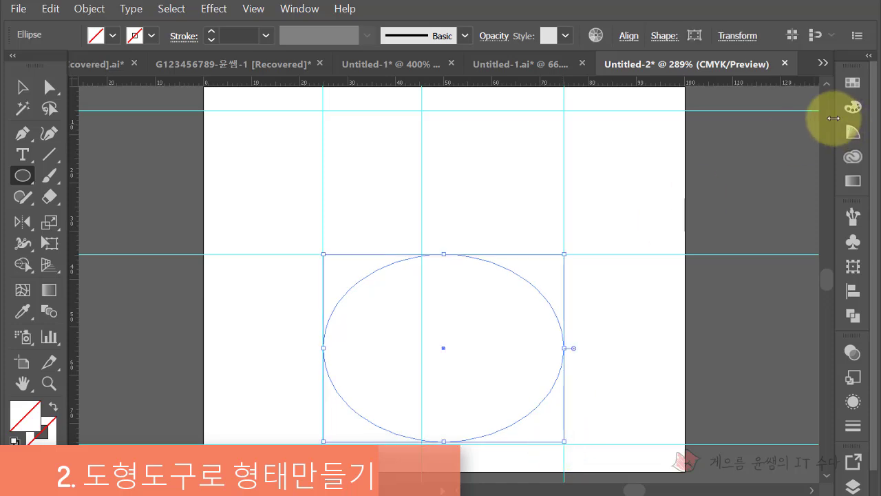
left_click(852, 83)
left_click(852, 107)
left_click(852, 129)
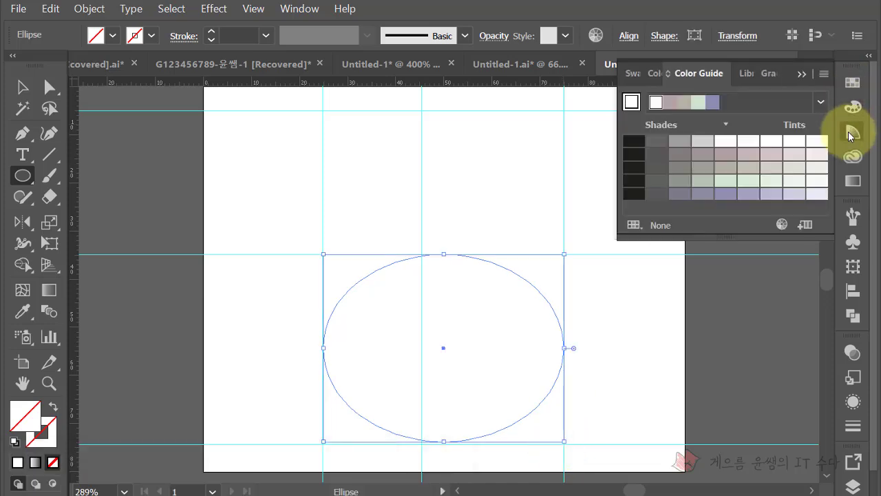
left_click(852, 106)
left_click(792, 102)
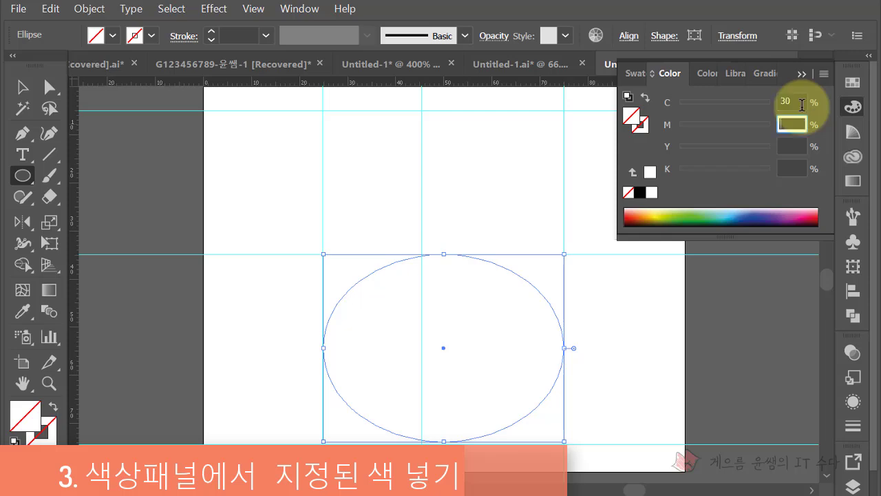
type("40")
key("Tab")
type("70")
key("Tab")
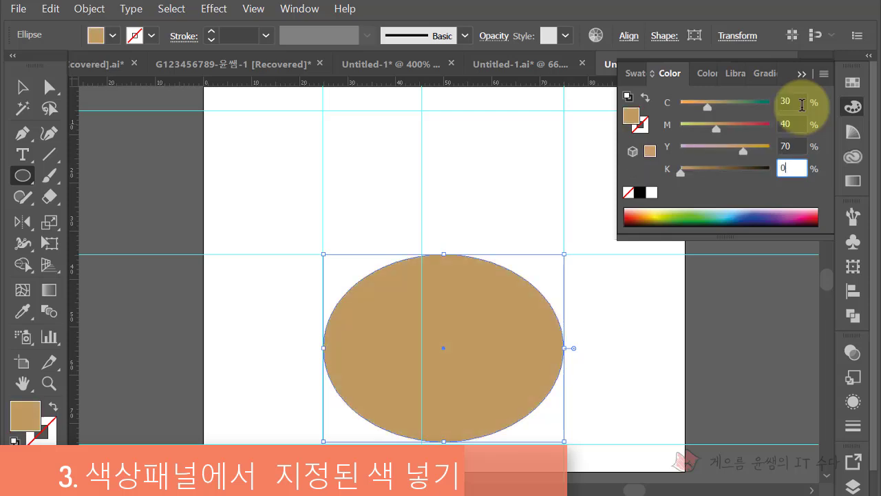
Set the face outline colour to dark brown, C40 M80 Y90 K60
left_click(647, 129)
left_click(792, 110)
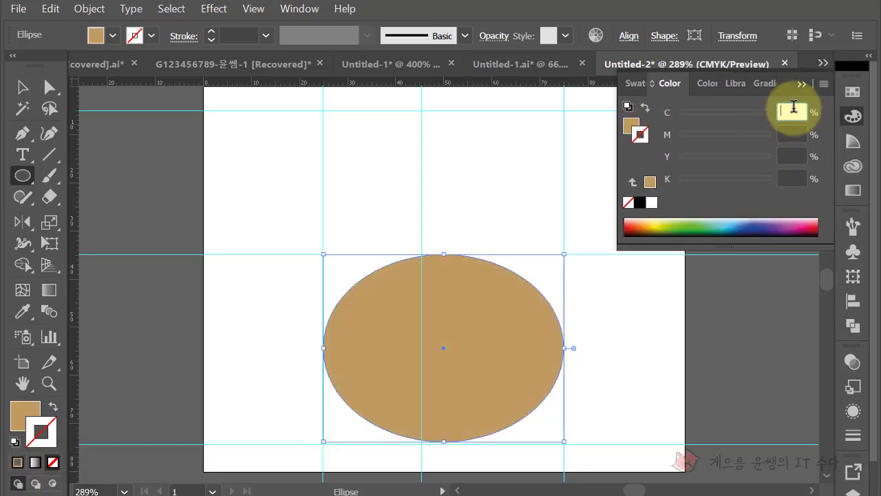
type("40")
key("Tab")
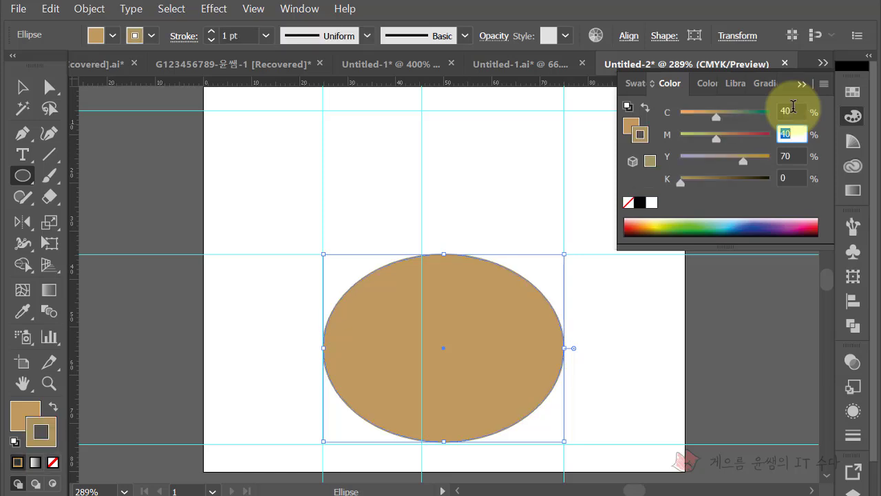
type("80")
key("Tab")
type("90")
key("Tab")
key("Return")
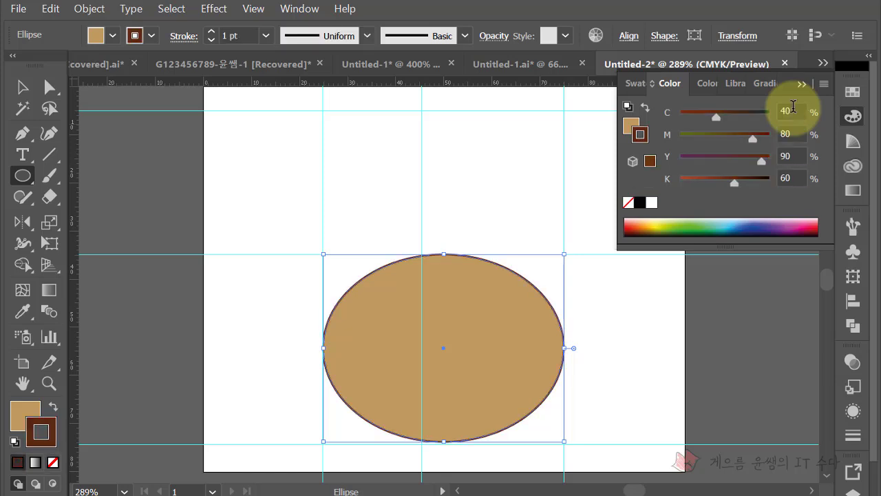
Thicken the face outline to 3 pt and deselect the ellipse
left_click(211, 31)
left_click(597, 380)
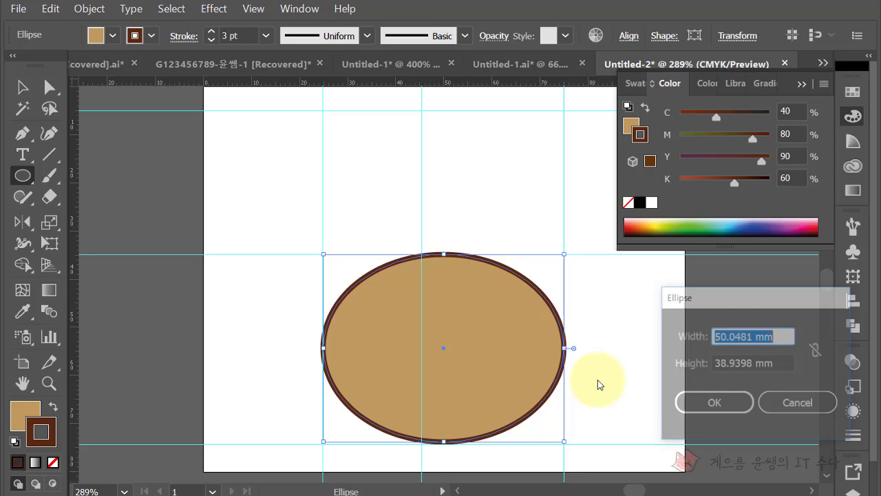
left_click(796, 403)
left_click(23, 86)
left_click(276, 243)
left_click(23, 175)
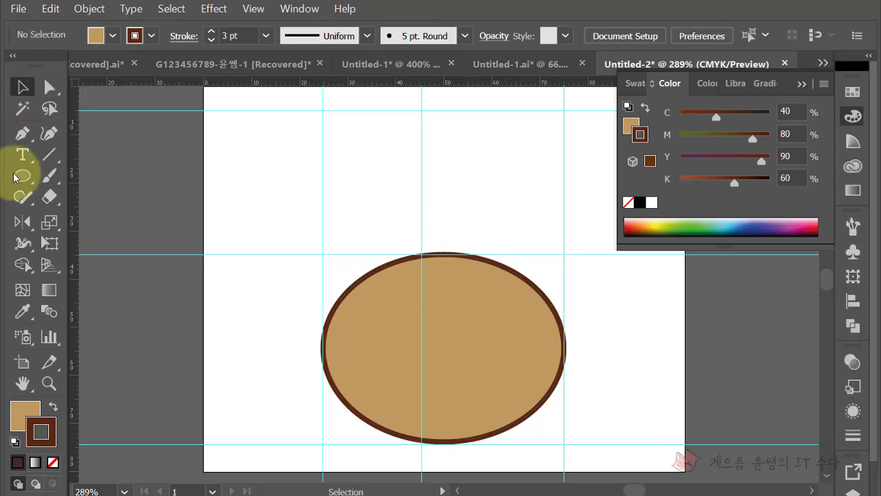
Draw a small dark-brown, strokeless circle and place it on the face's upper-right edge
left_click_drag(522, 242, 544, 263)
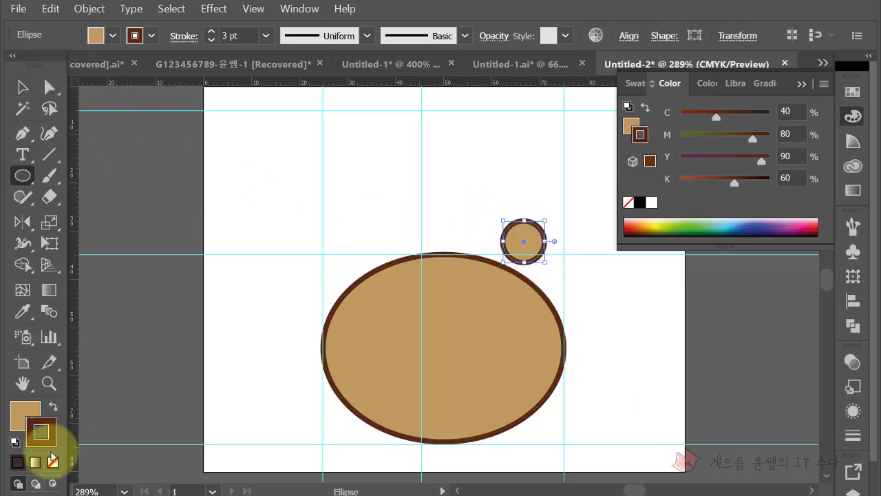
left_click(53, 406)
left_click(53, 462)
left_click(23, 87)
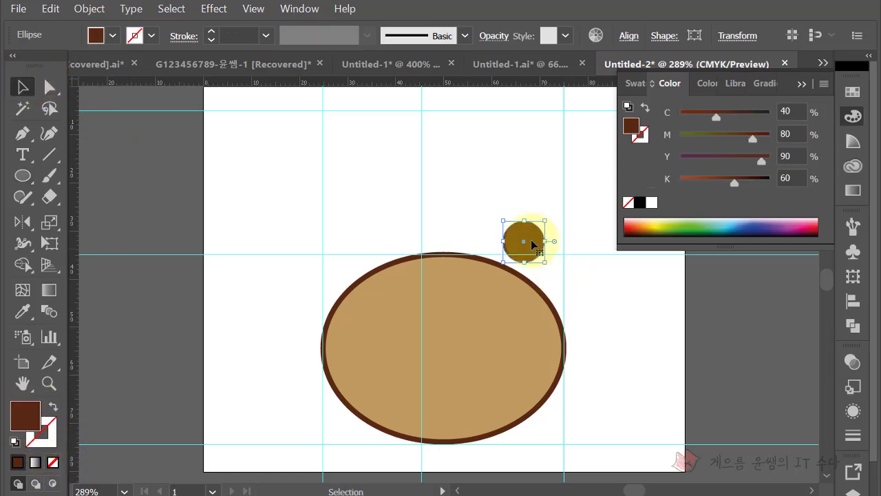
left_click_drag(524, 241, 544, 280)
Narrow the face slightly, resize the ear to about 9.64 mm, and send it behind the face
left_click(322, 348)
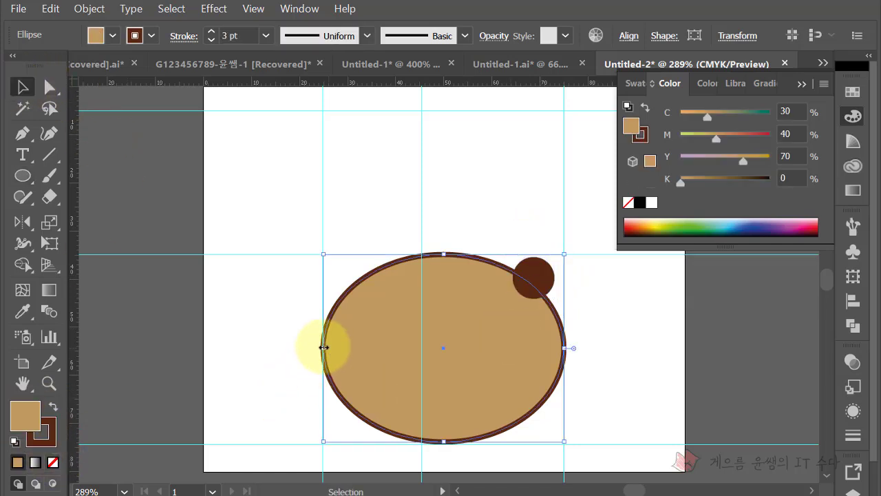
left_click_drag(322, 348, 328, 348)
left_click_drag(564, 348, 556, 348)
left_click(534, 279)
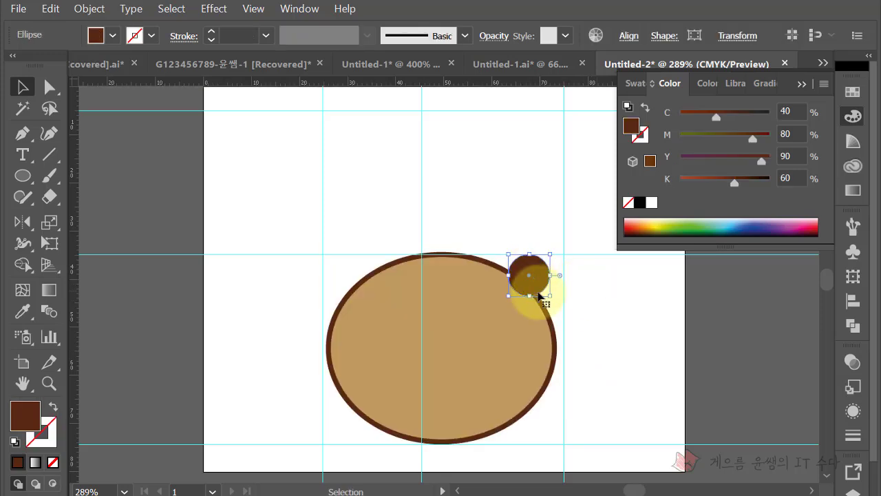
left_click_drag(553, 299, 554, 302)
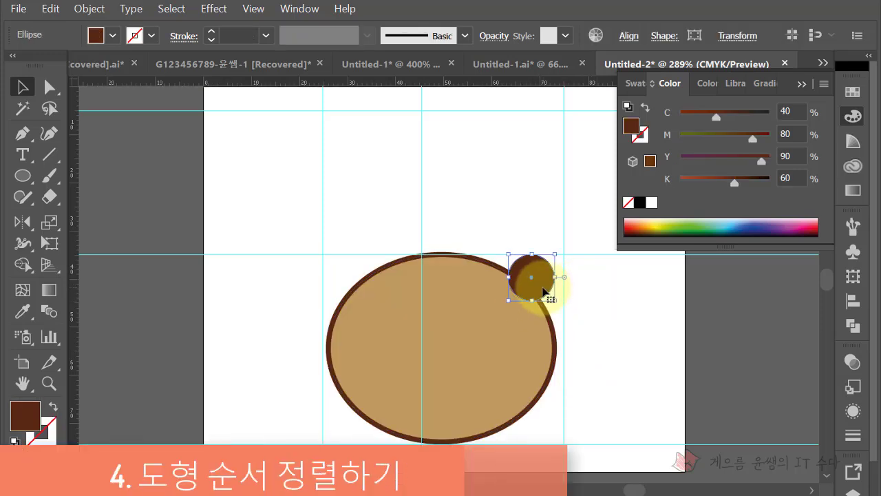
right_click(544, 288)
left_click(730, 491)
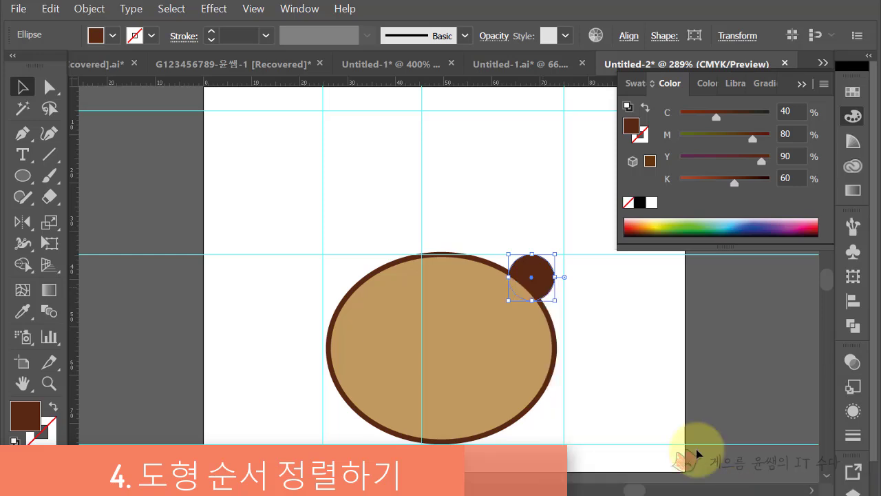
left_click(556, 305)
left_click(532, 276)
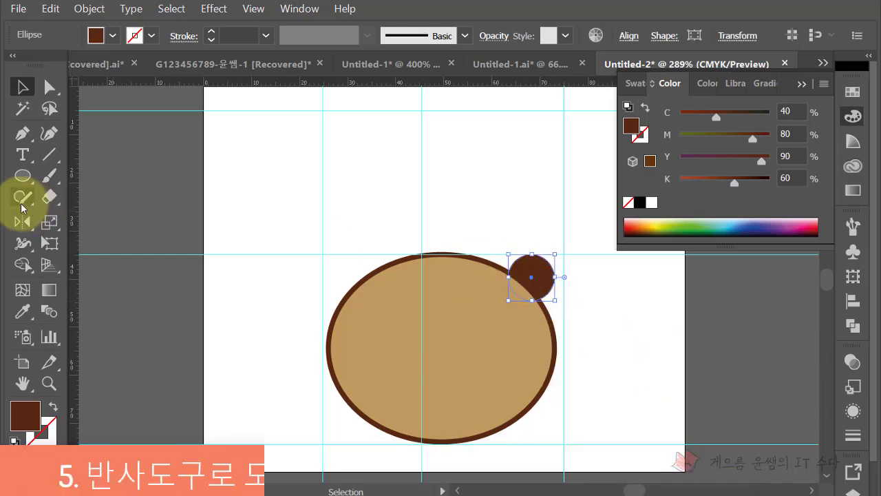
Reflect a copy of the ear across the face centre to form the left ear
left_click(20, 221)
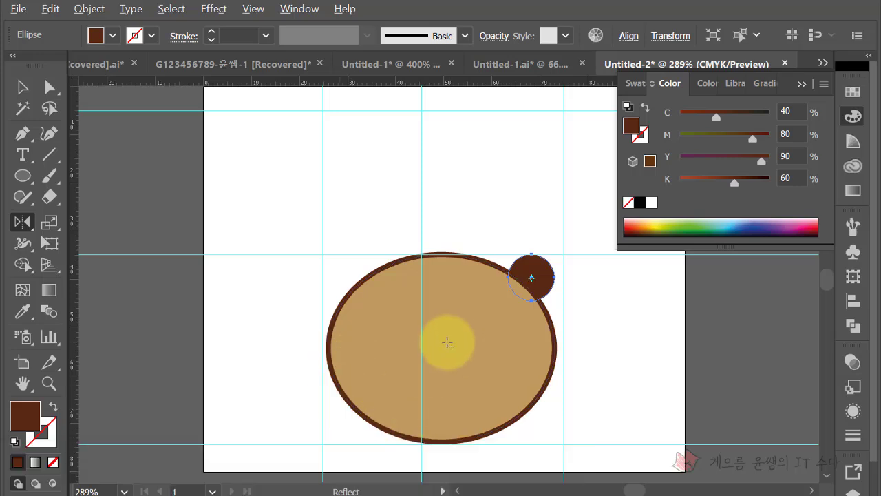
left_click(448, 342, "alt")
left_click(604, 360)
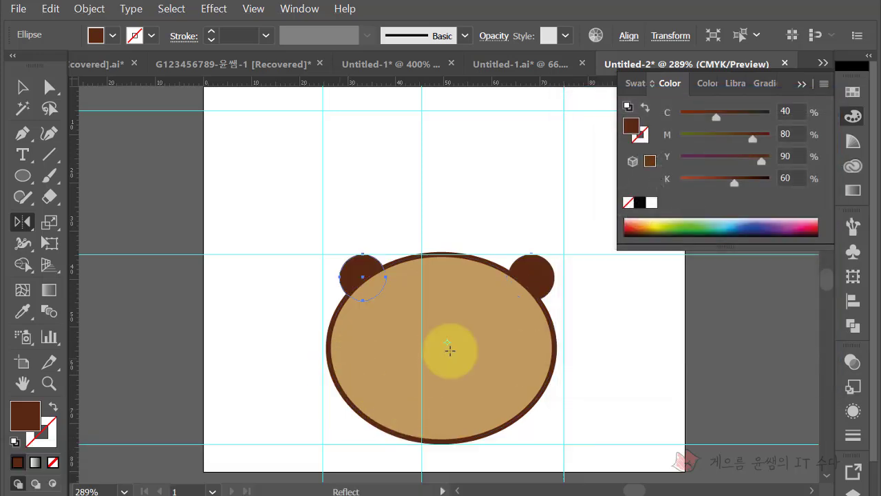
left_click(23, 87)
left_click(262, 347)
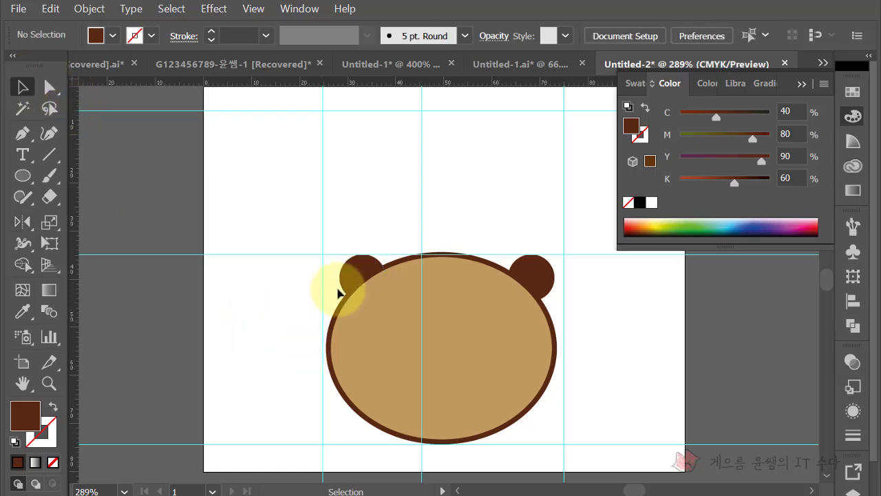
left_click(338, 275)
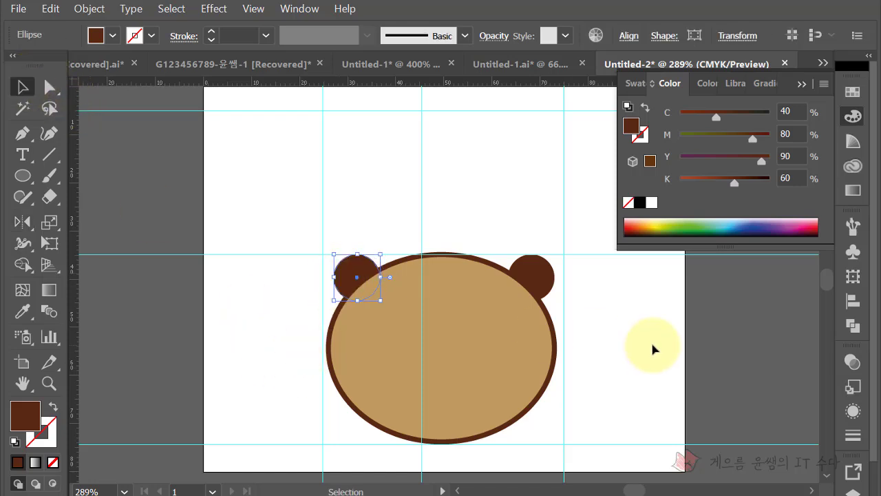
left_click(652, 344)
Draw a muzzle ellipse low on the face and add a vertical guide at its centre
key("l")
left_click_drag(456, 287, 570, 363)
left_click(23, 87)
left_click_drag(523, 344, 451, 391)
left_click_drag(503, 343, 491, 346)
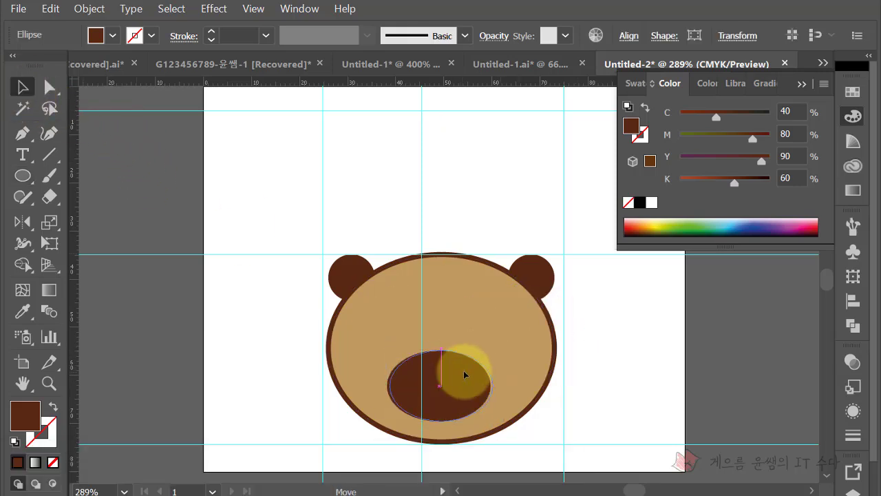
left_click(531, 342)
left_click_drag(75, 227, 442, 277)
left_click(472, 404)
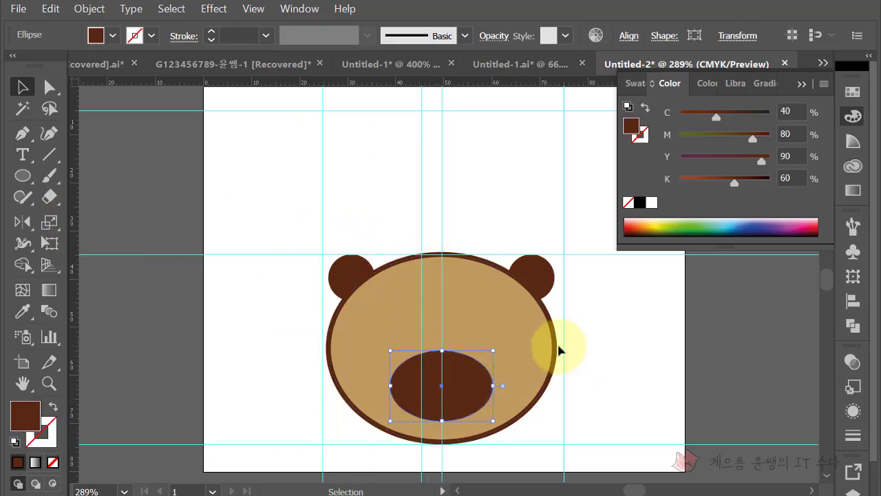
left_click_drag(455, 402, 453, 399)
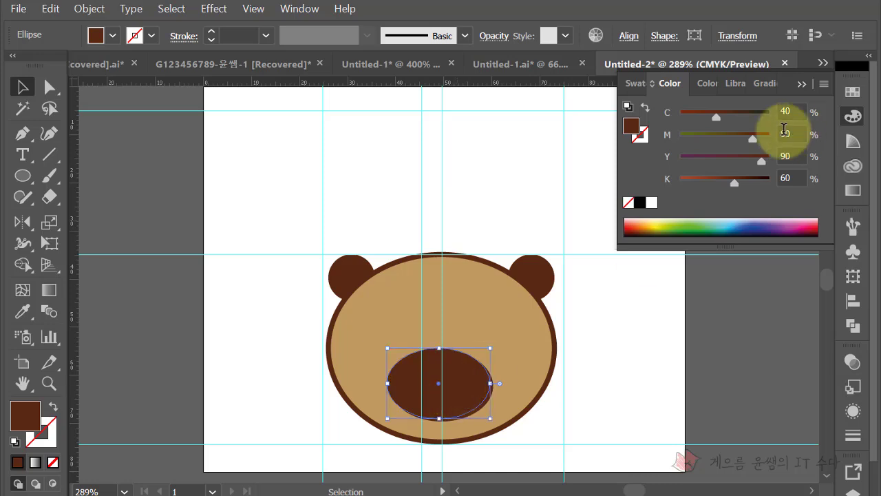
Give the muzzle no outline and a C0 M40 Y50 K30 fill
left_click(23, 311)
left_click(407, 289)
left_click(43, 432)
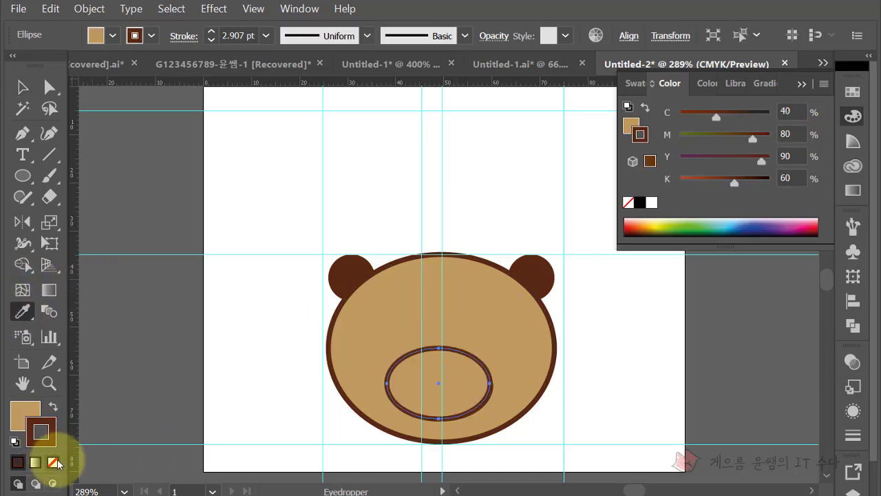
left_click(53, 462)
left_click(10, 88)
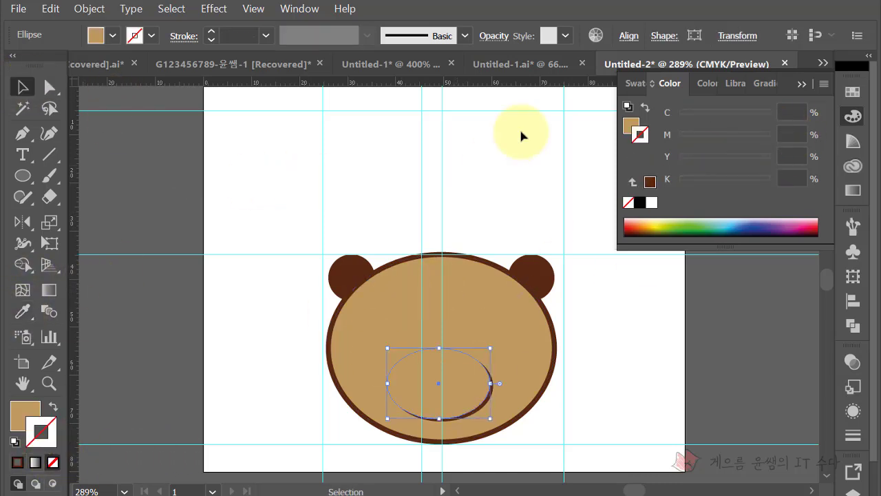
left_click(791, 110)
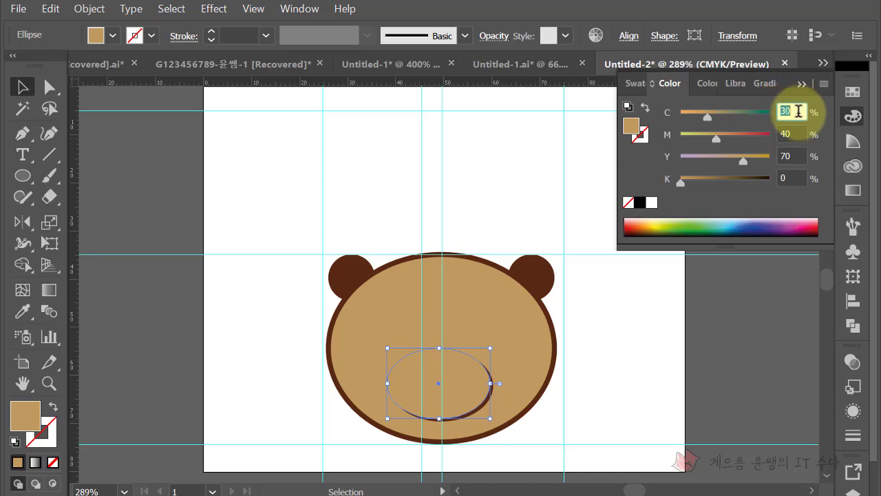
type("0")
key("Tab")
type("50")
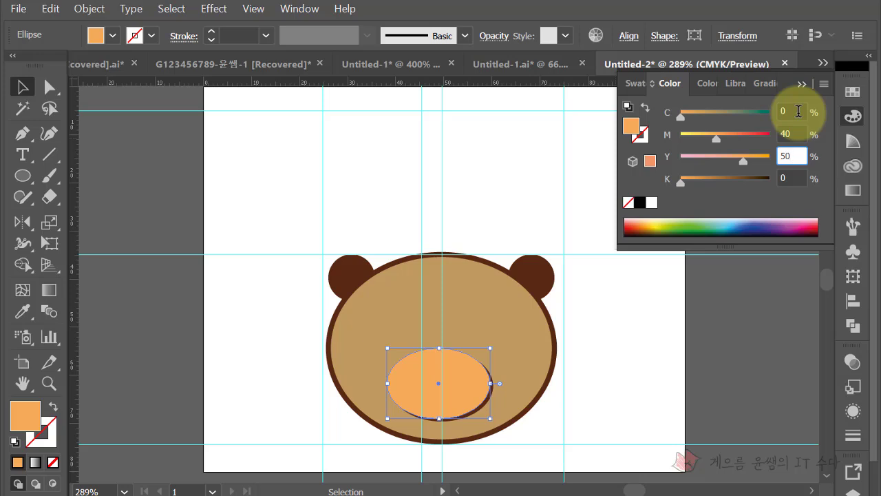
key("Tab")
type("30")
key("Tab")
left_click(626, 313)
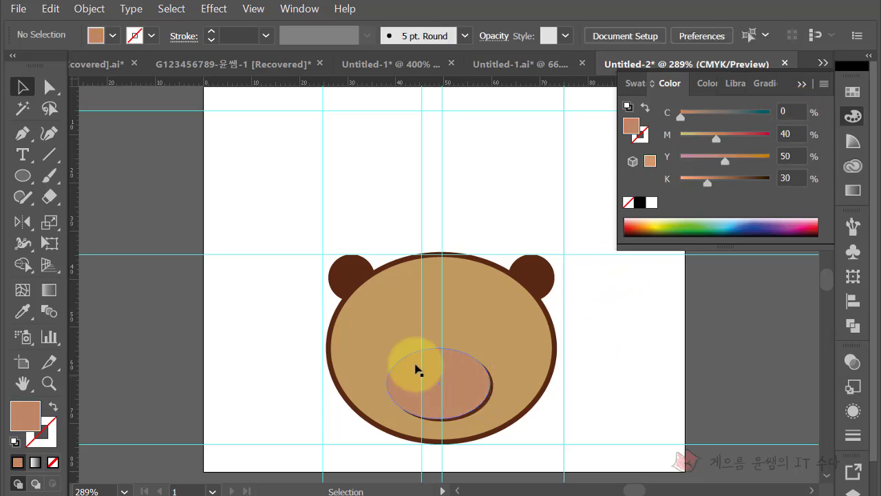
left_click(442, 386)
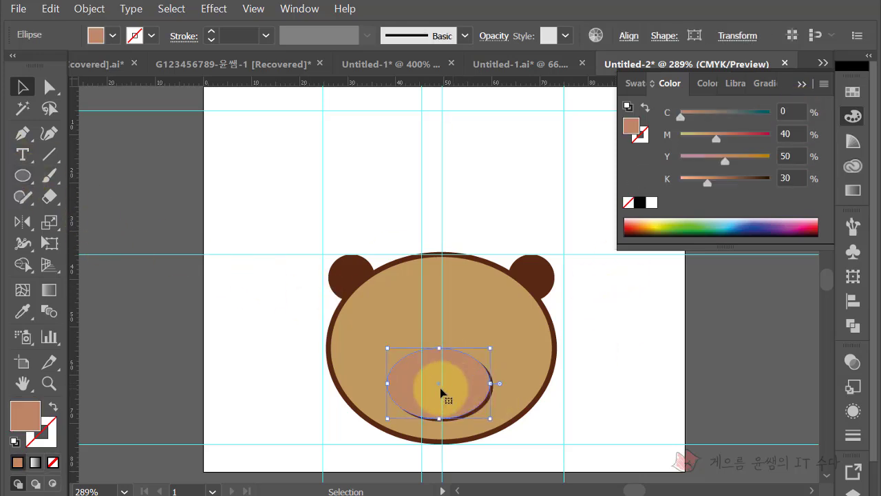
Make a 50% scaled copy of the muzzle, fill it black, and flatten it into the nose
double_click(51, 223)
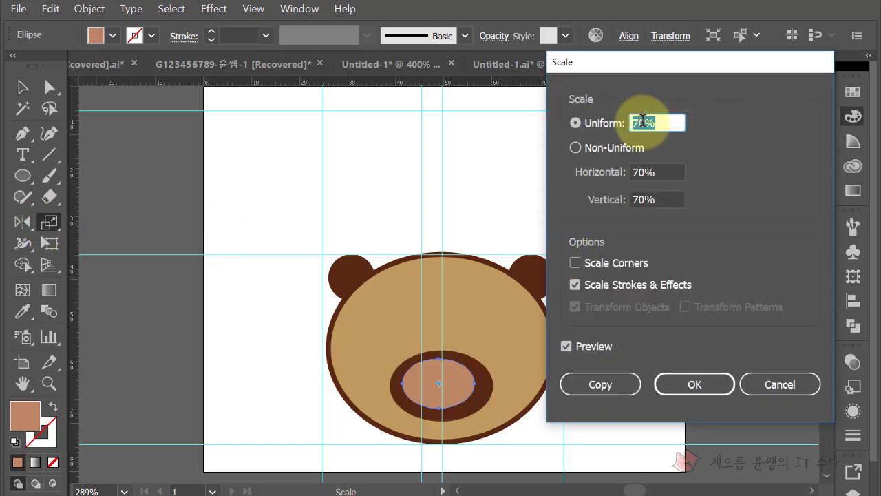
left_click_drag(643, 121, 622, 130)
type("50")
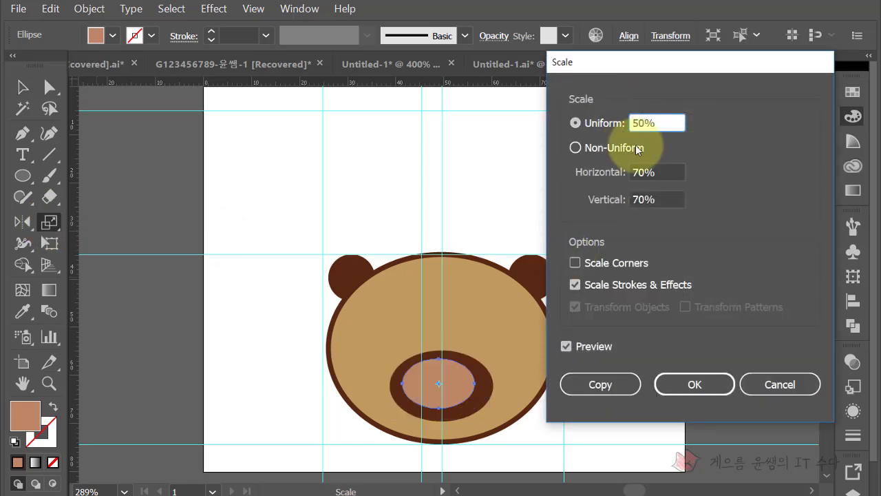
left_click(600, 383)
left_click(23, 86)
left_click_drag(450, 382, 451, 372)
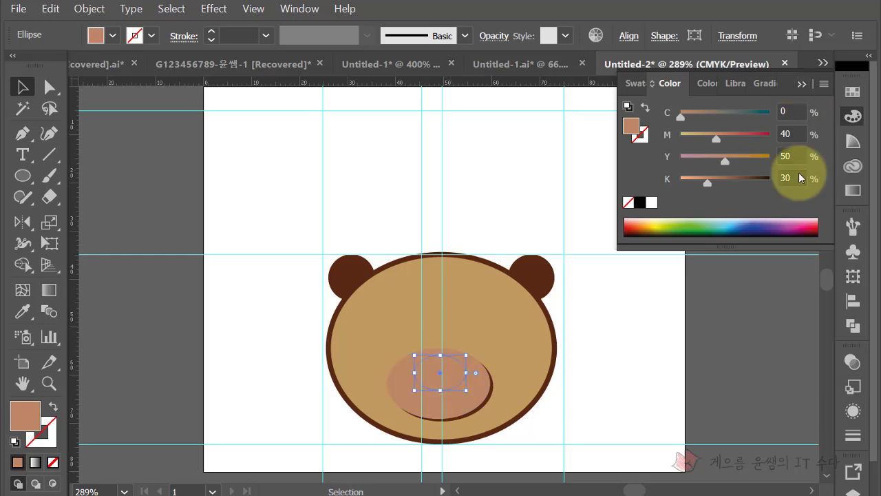
left_click(640, 202)
left_click_drag(441, 390, 443, 386)
left_click(480, 391, "ctrl")
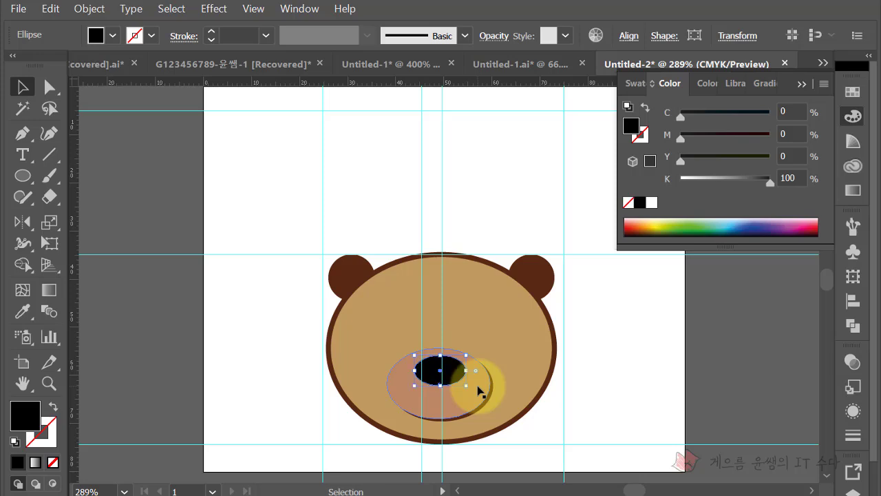
key("ctrl+equal")
scroll(477, 398, "right", 3)
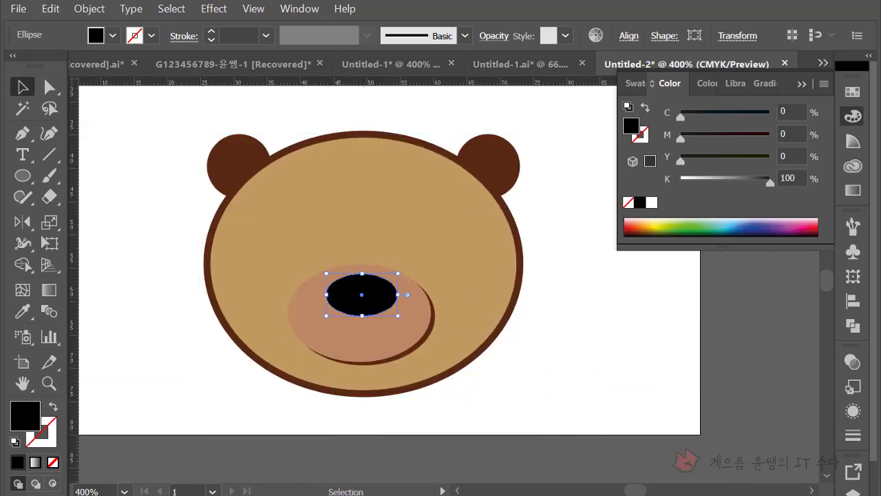
left_click(547, 309)
left_click(375, 306)
left_click_drag(361, 315, 360, 310)
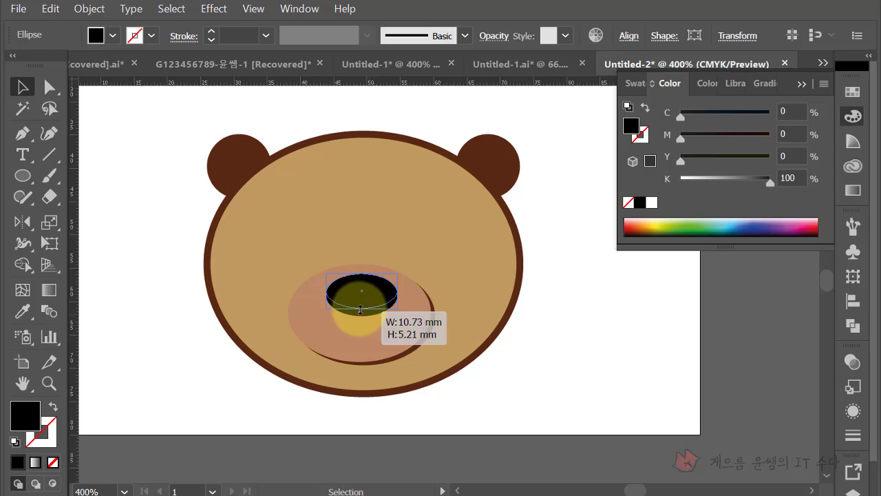
Add a half-size copy inside the nose and fill it yellow, Y100
double_click(49, 222)
left_click(600, 383)
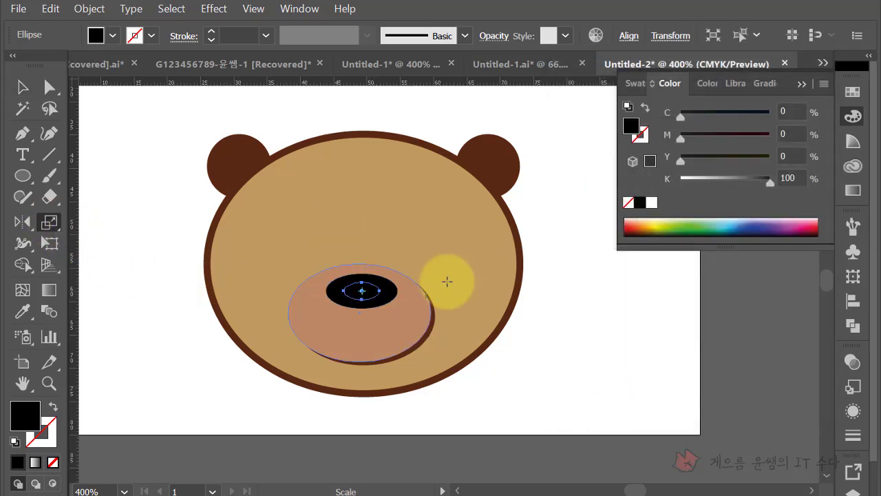
left_click(21, 87)
left_click(377, 297)
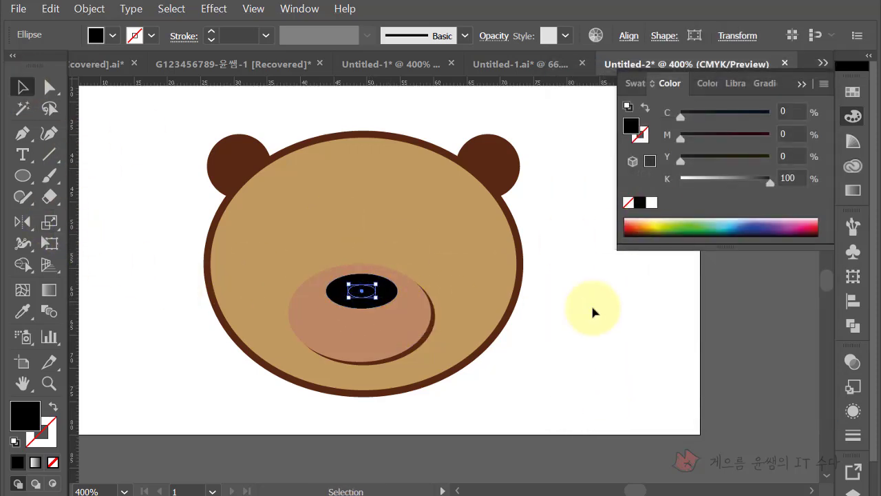
left_click(792, 112)
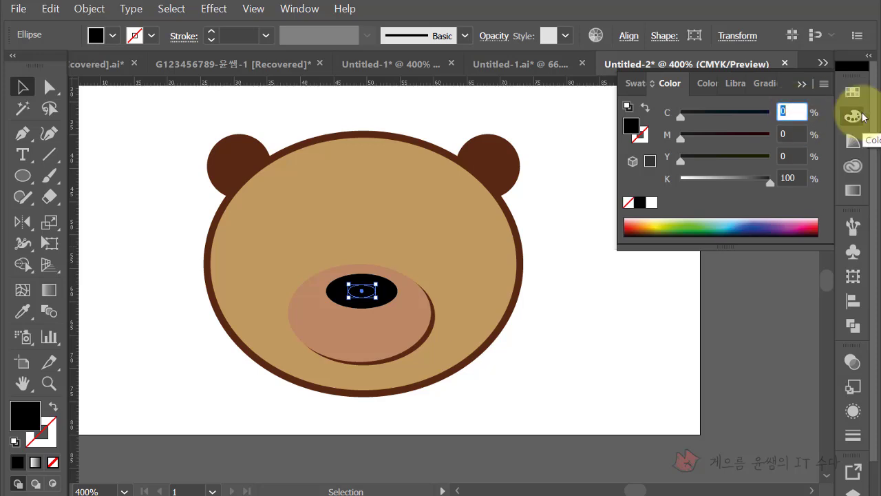
type("100")
key("Tab")
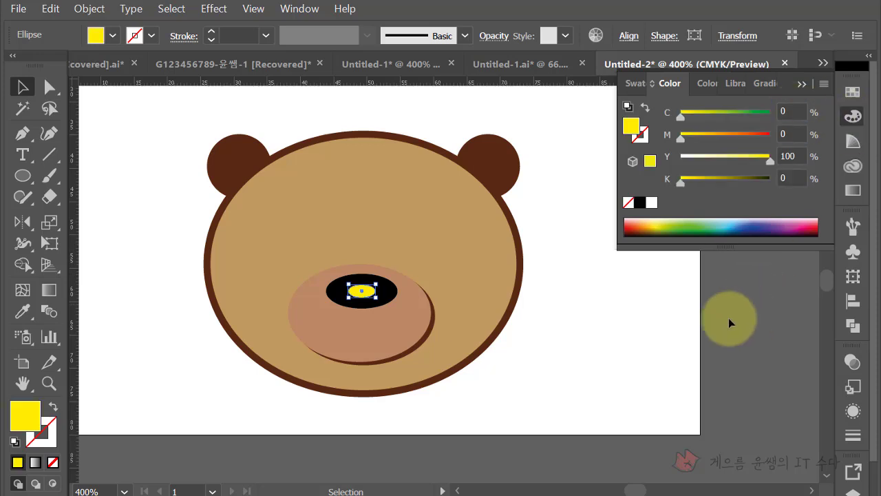
left_click(640, 386)
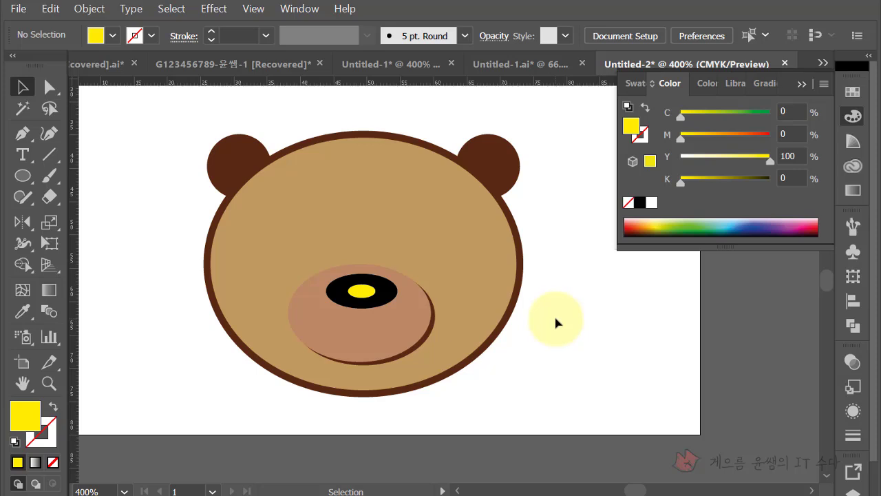
Pen a mouth line down from the nose centre and give its 3 pt stroke round caps
left_click(23, 133)
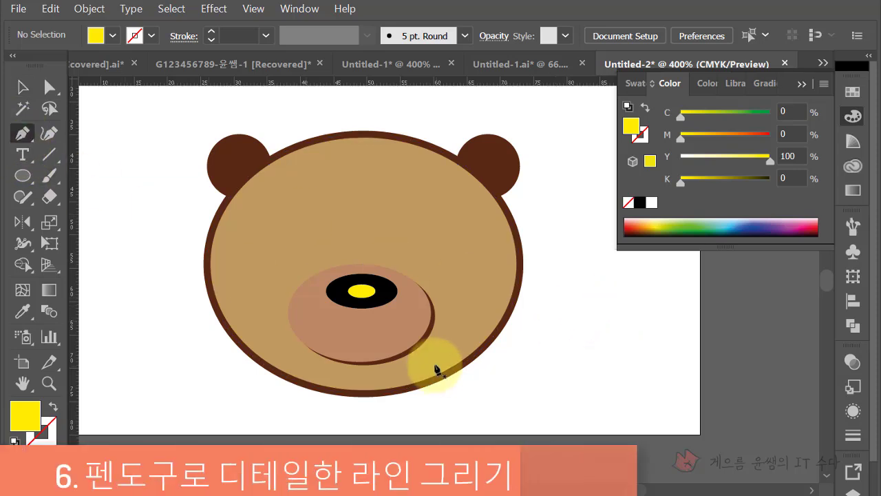
left_click(361, 293)
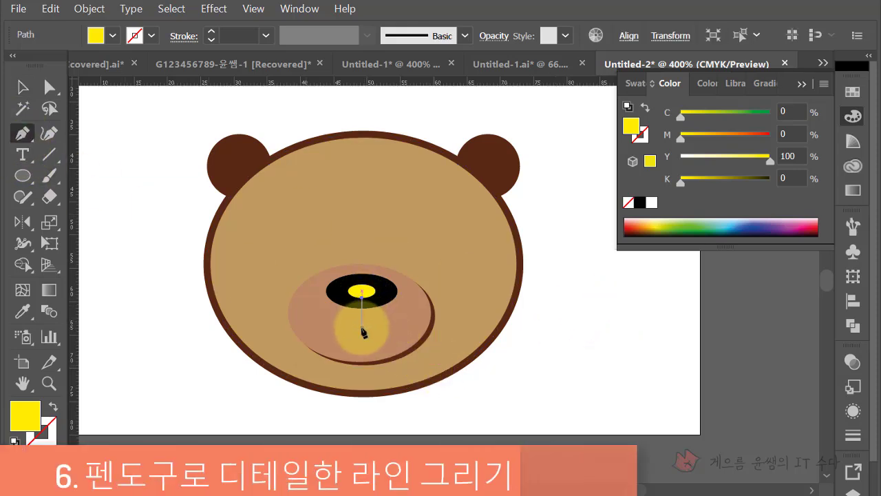
left_click(361, 328)
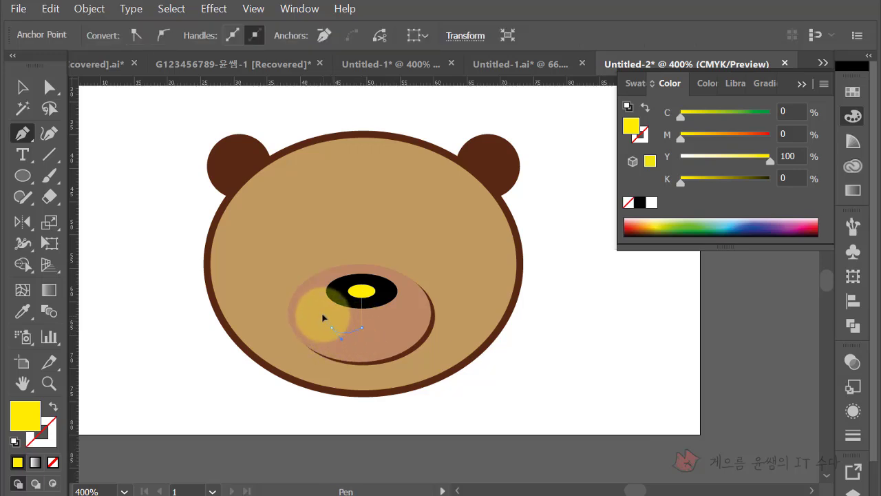
left_click(853, 434)
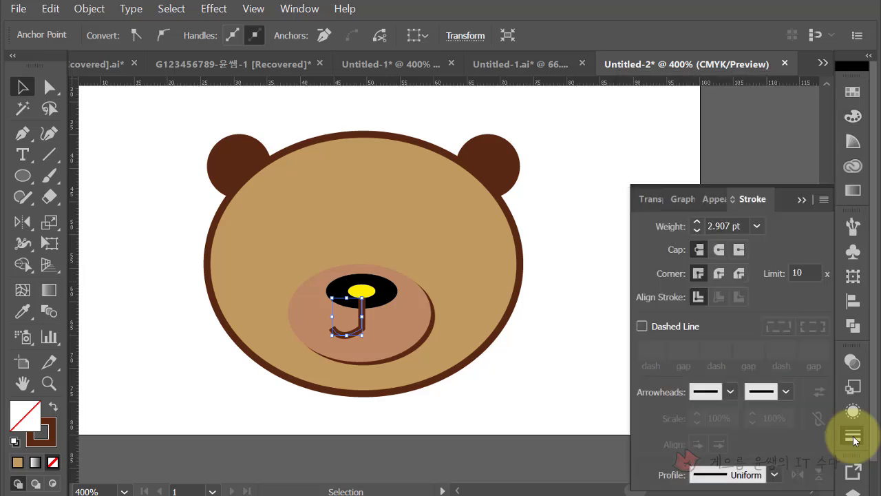
left_click(716, 249)
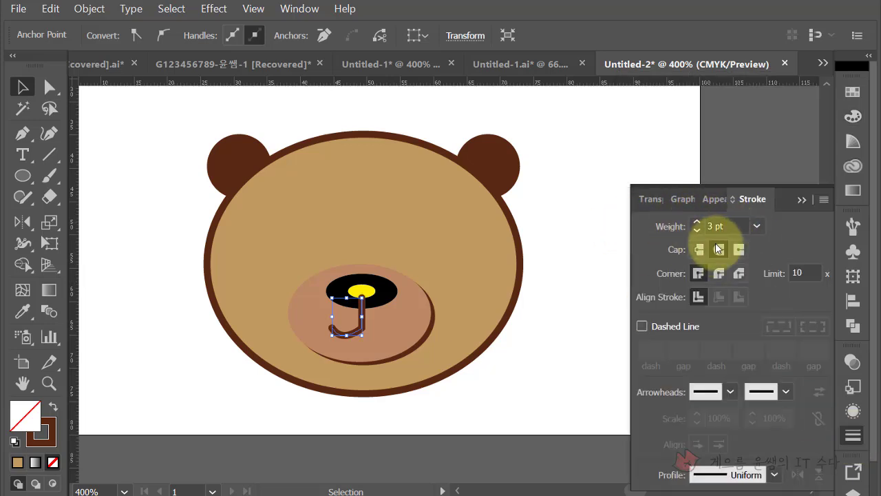
left_click(559, 259)
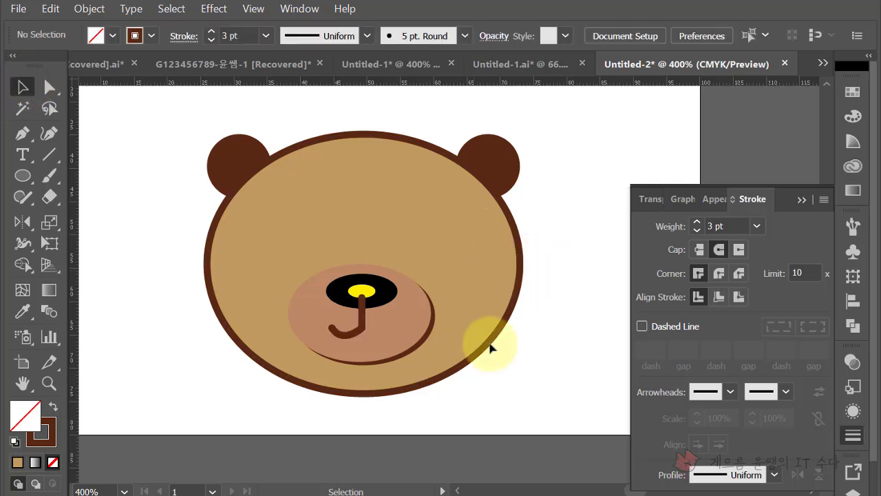
left_click(356, 332)
left_click(357, 333)
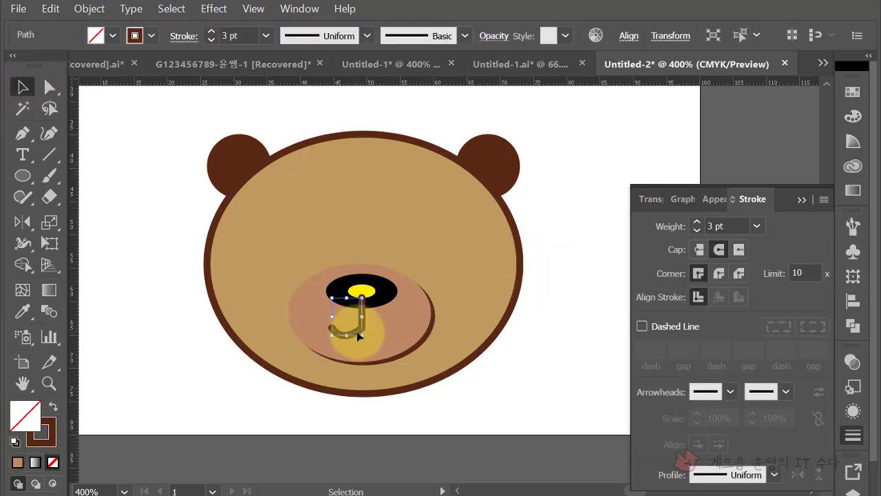
Make a vertically mirrored copy of the J and nudge it right until both halves meet
double_click(23, 222)
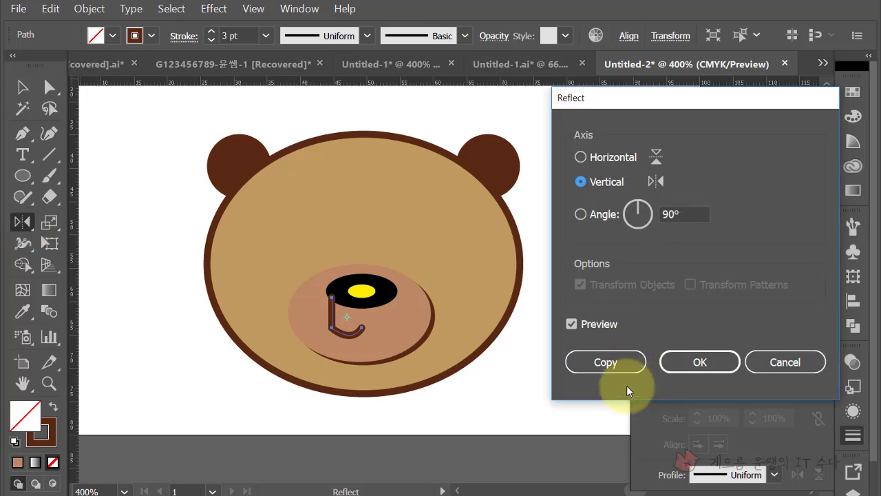
left_click(610, 362)
left_click(23, 87)
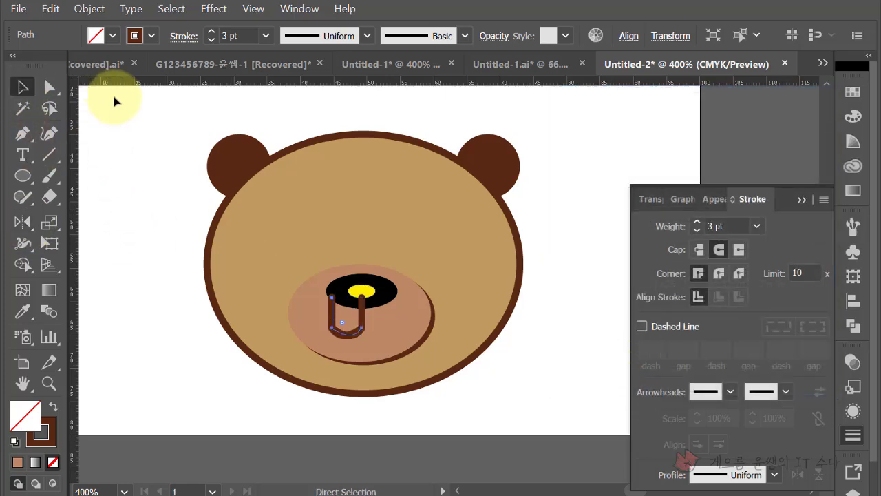
key("ctrl+equal")
key("ctrl+equal")
key("ctrl+equal")
left_click_drag(260, 187, 77, 166)
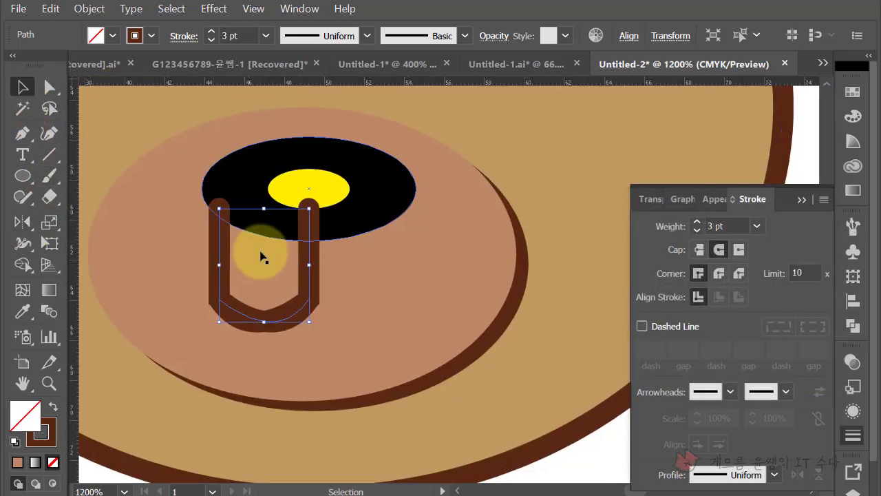
left_click(267, 224, "shift")
key("Right")
key("Right")
key("Right")
key("Right")
key("Right")
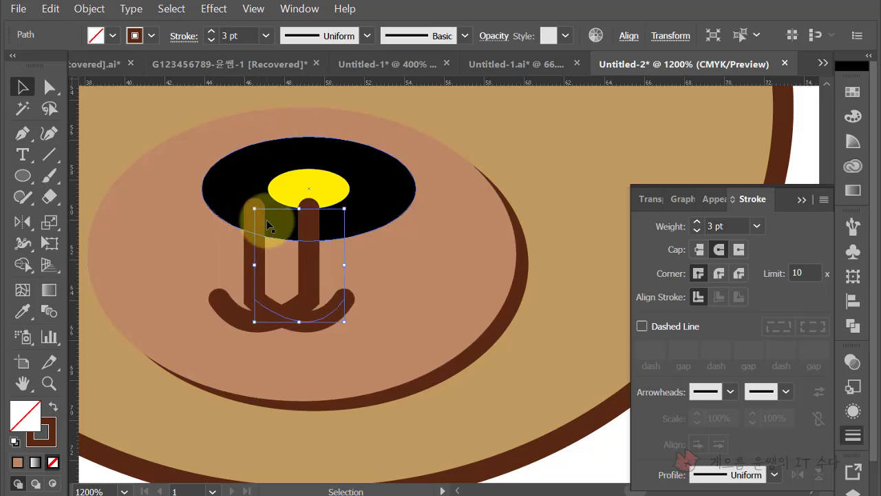
key("Right")
key("Right")
key("Right")
key("Right")
key("Right")
key("Right")
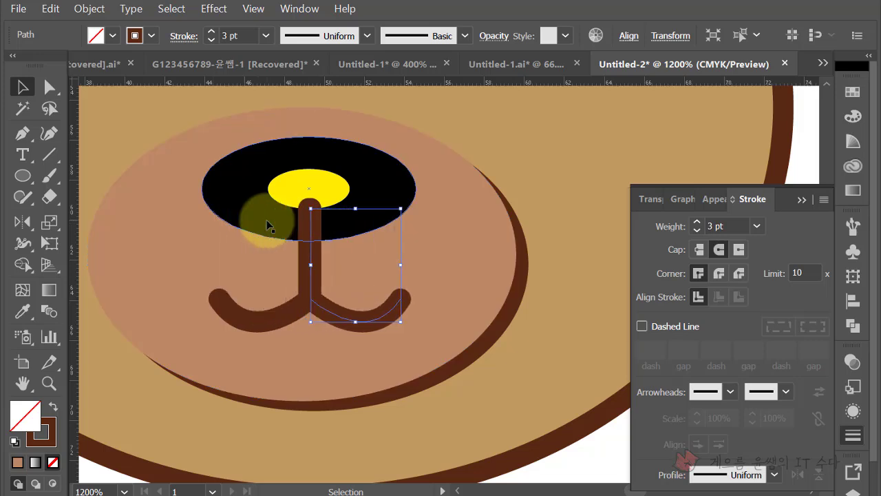
Send both mouth halves backward so they tuck behind the black nose
left_click(582, 274)
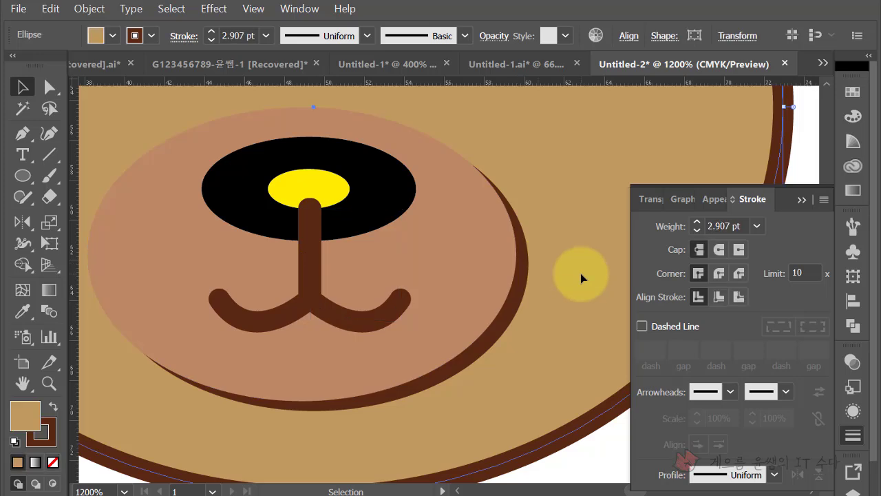
key("ctrl+shift+b")
key("ctrl+shift+a")
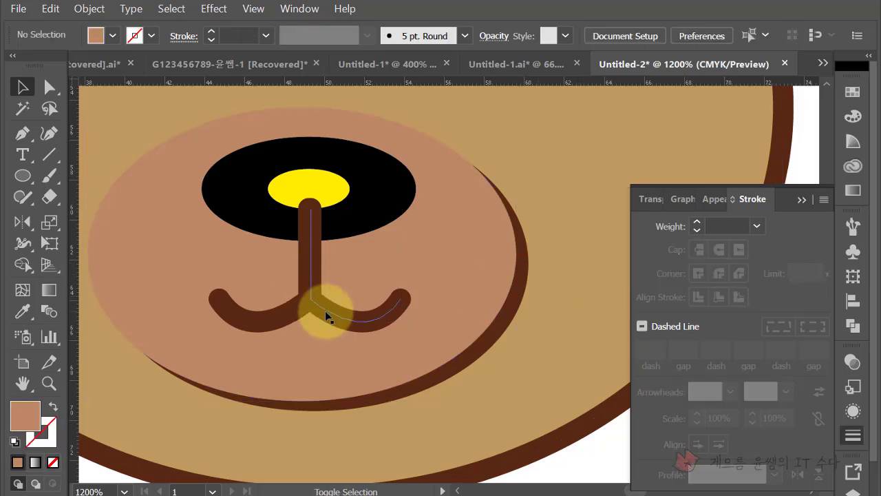
left_click(291, 318)
left_click(385, 258, "shift")
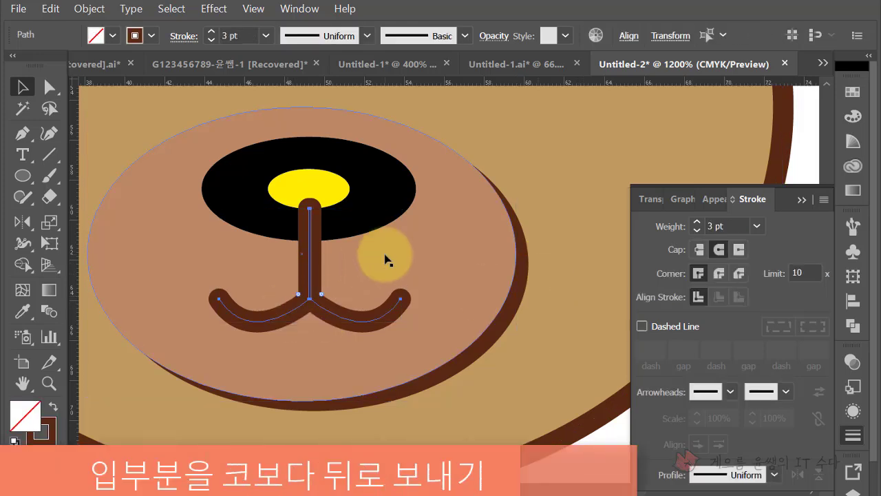
right_click(313, 264)
mouse_move(352, 446)
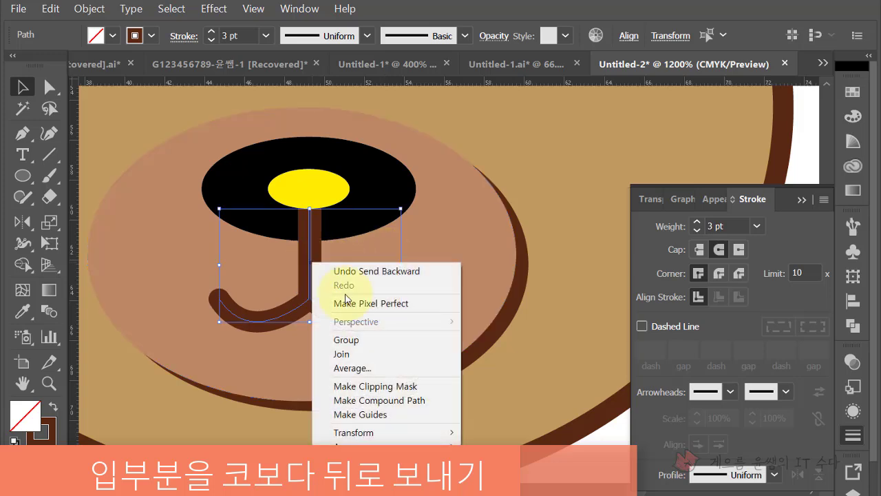
left_click(490, 475)
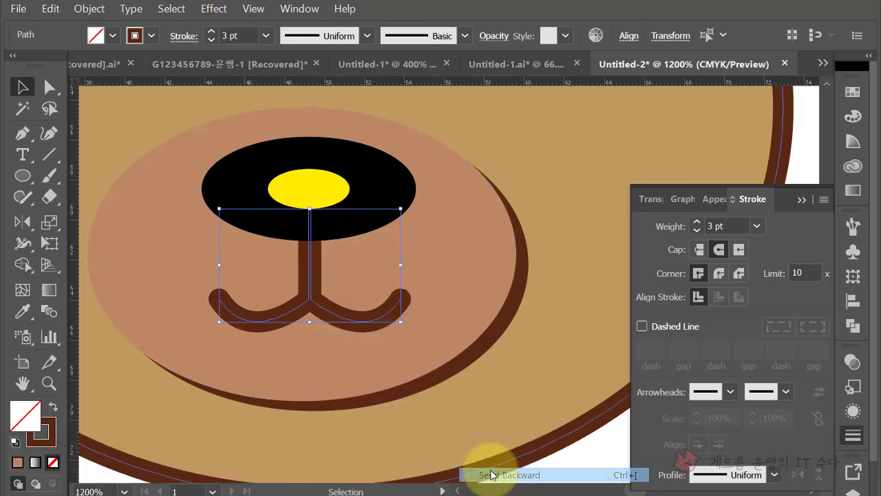
left_click(589, 302)
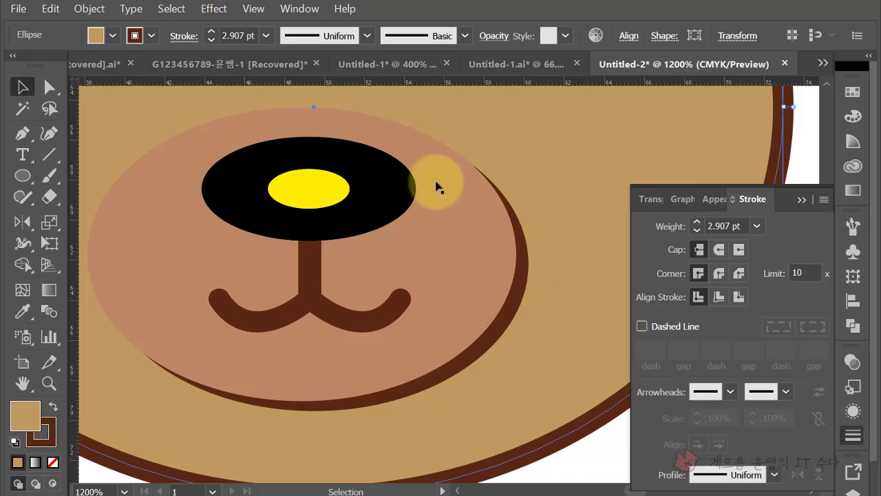
key("ctrl+minus")
key("ctrl+minus")
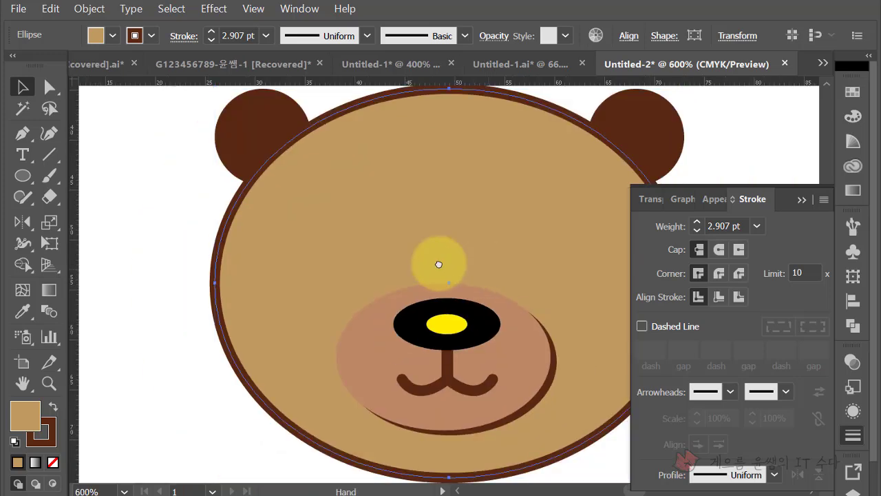
Draw an eye ellipse on the upper-right face and give it the nose's black fill
left_click_drag(436, 261, 386, 266)
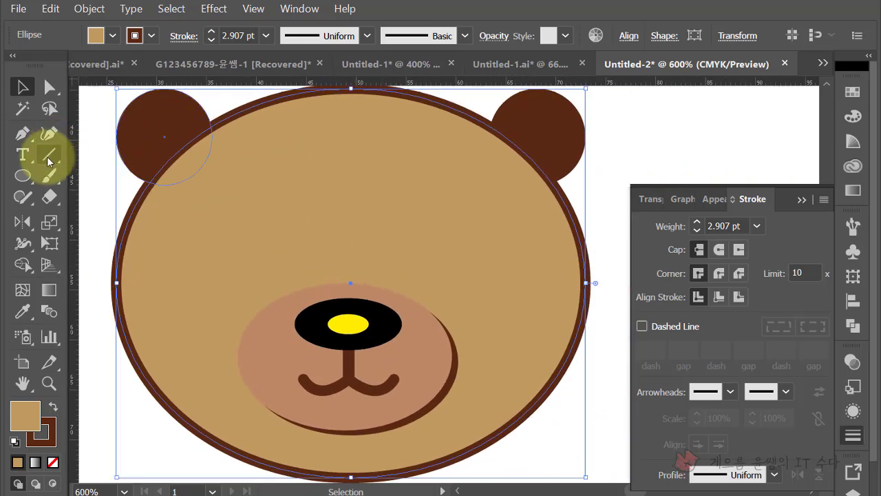
left_click(23, 176)
mouse_move(394, 159)
left_mouse_down()
mouse_move(507, 290)
mouse_move(534, 284)
left_mouse_up()
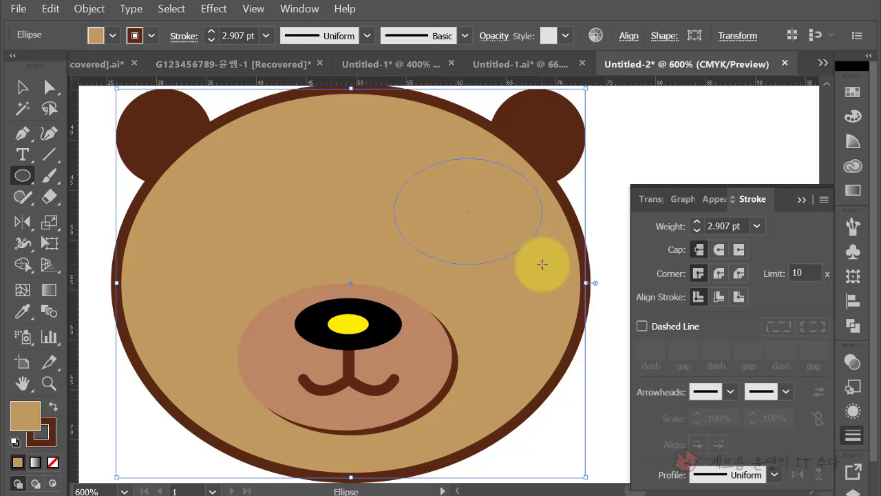
left_click_drag(542, 264, 542, 263)
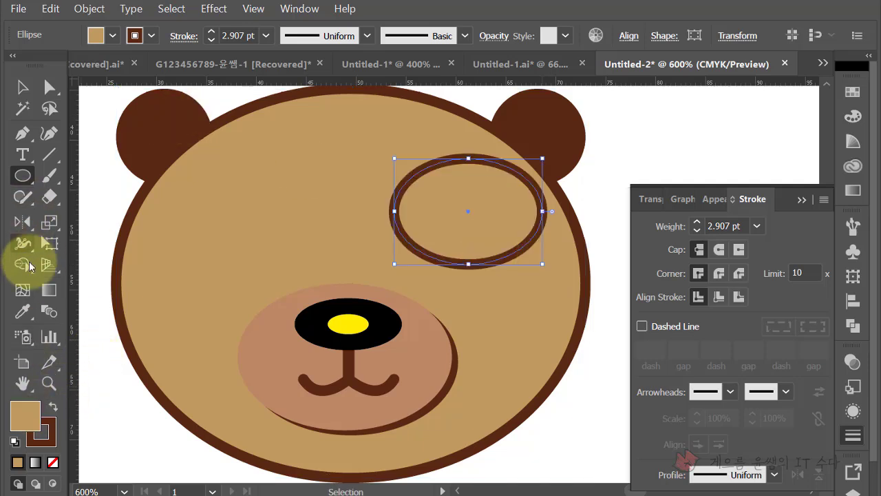
left_click(22, 311)
left_click(311, 311)
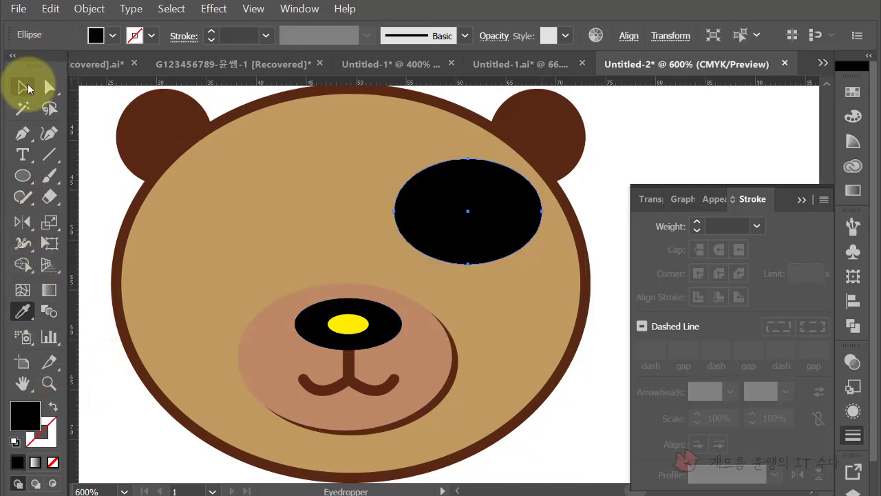
Move the eye slightly left and give it a white outline
left_click(26, 88)
mouse_move(466, 215)
left_mouse_down()
mouse_move(453, 215)
mouse_move(454, 233)
left_mouse_up()
left_click(151, 35)
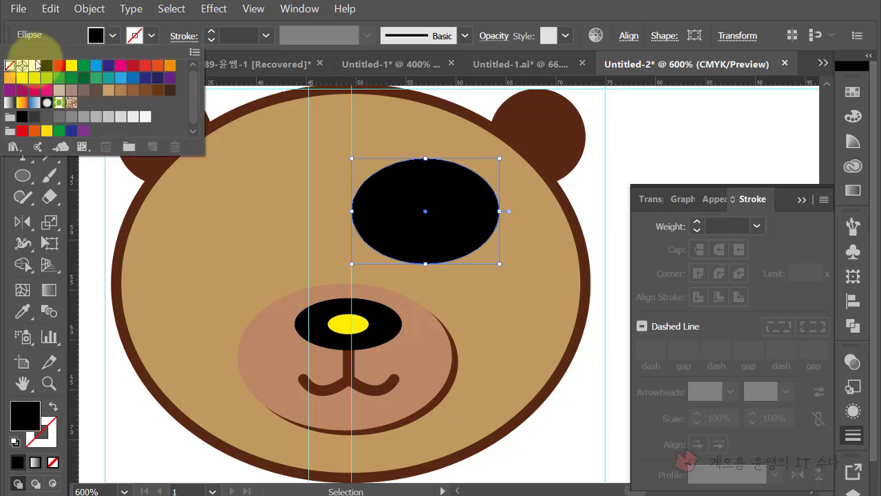
left_click(35, 64)
left_click(470, 236)
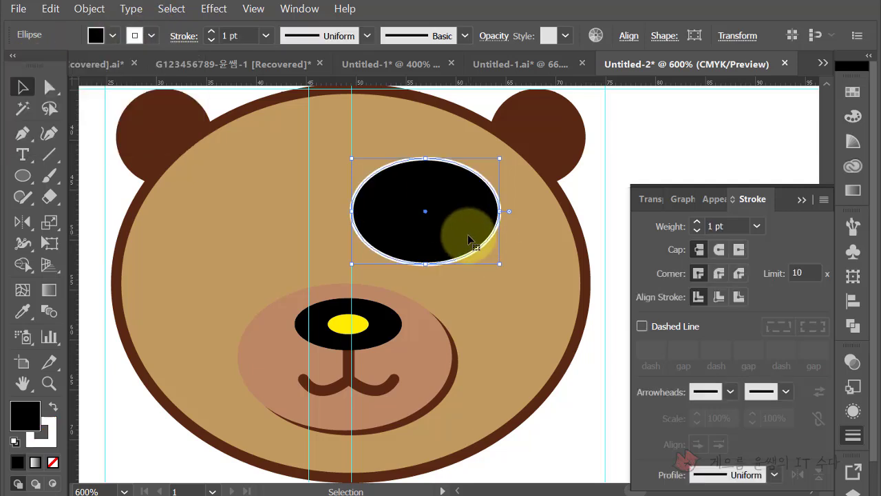
left_click(564, 190)
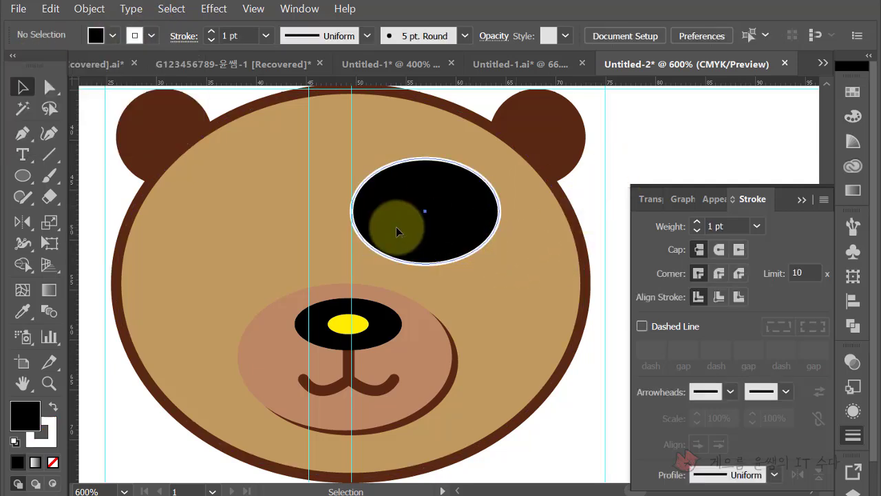
Drag the eye's anchors to bulge its upper right and reshape its bottom curve
left_click(396, 231)
left_click(50, 86)
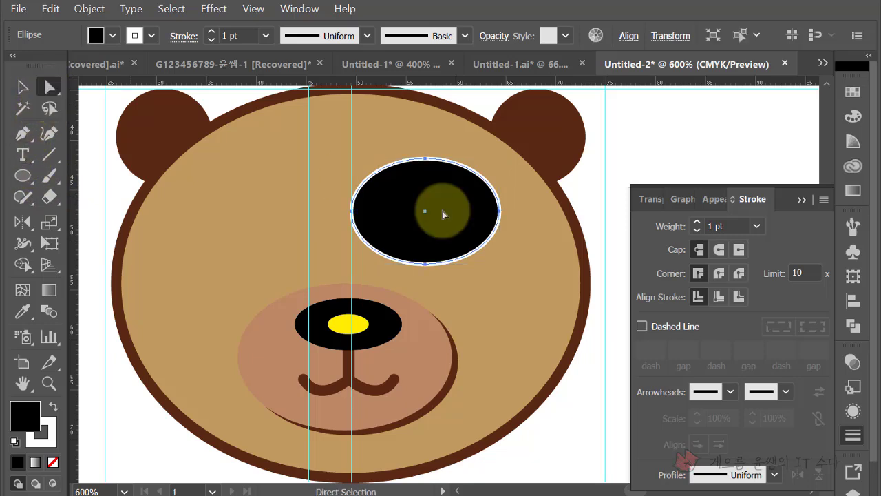
left_click(499, 211)
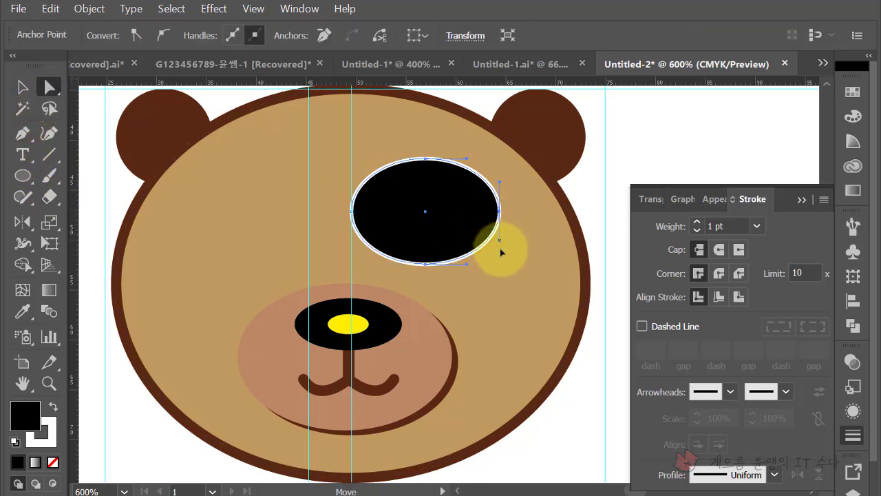
left_click_drag(502, 265, 499, 162)
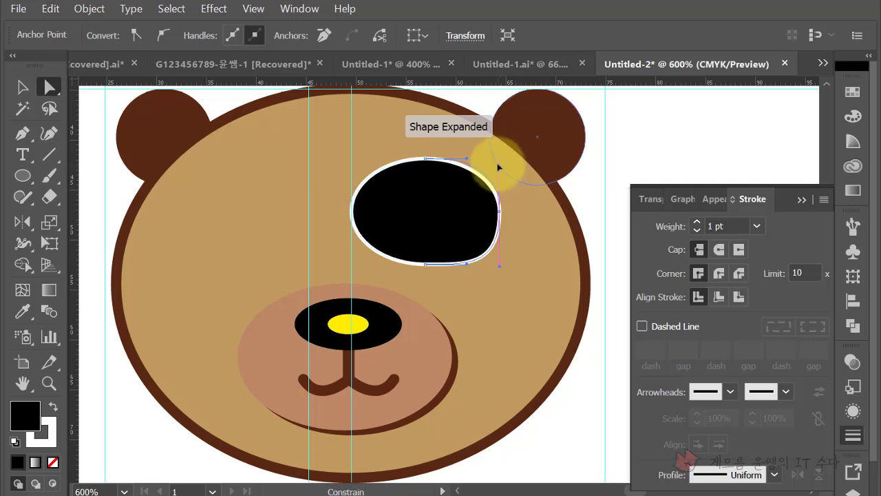
left_click(351, 208)
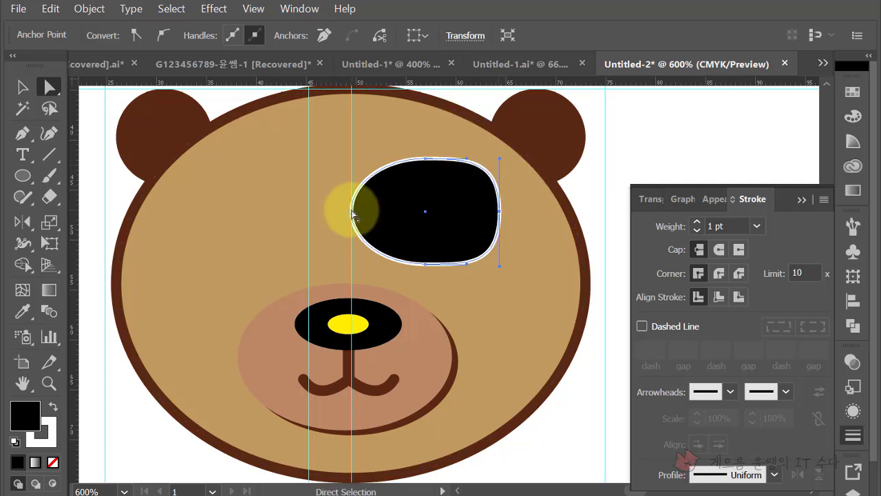
left_click_drag(425, 266, 468, 272)
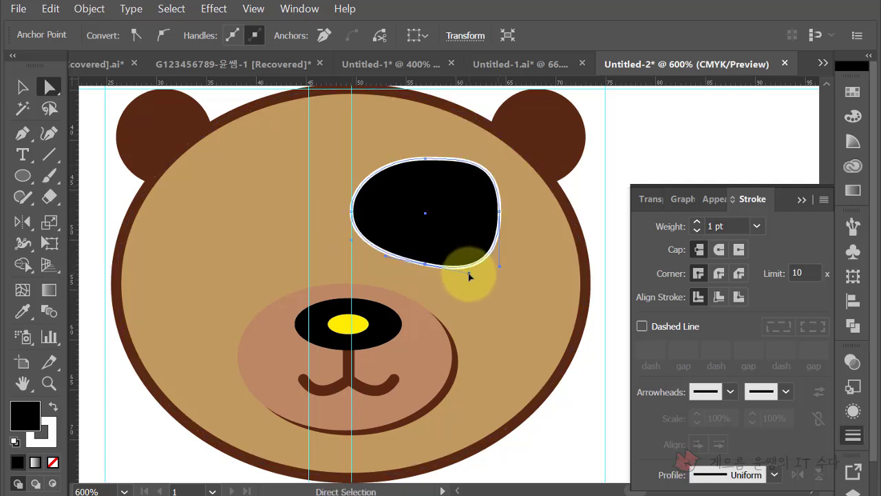
Tilt the eye patch slightly with its bounding box
left_click(24, 86)
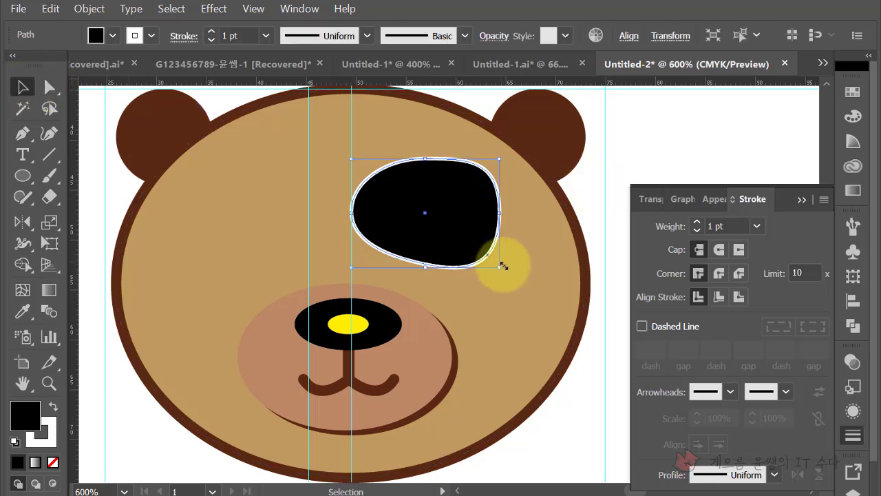
left_click_drag(501, 282, 482, 256)
left_click(590, 191)
left_click(462, 207)
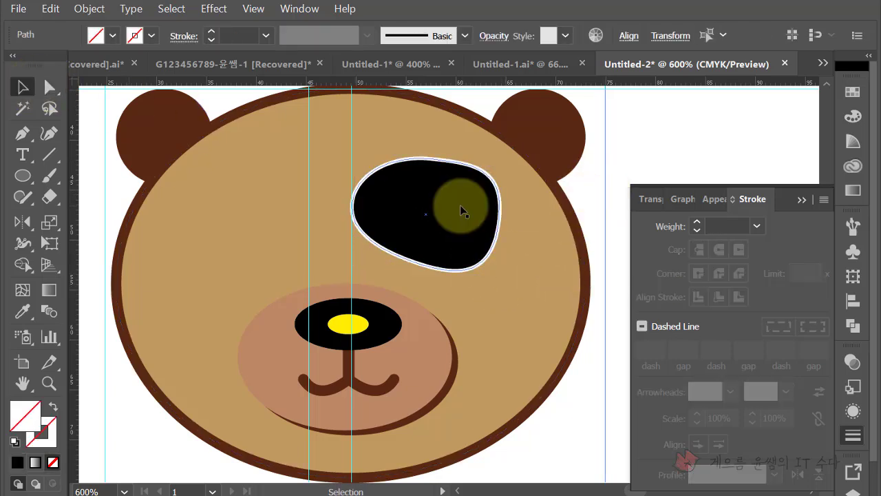
Check the patch's top anchors, then rotate the eye patch slightly clockwise
key("a")
left_click(430, 159)
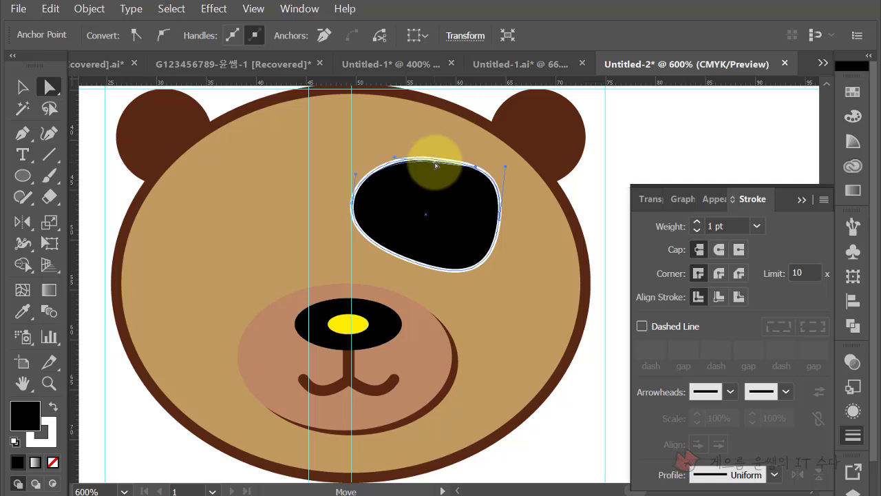
left_click(393, 155)
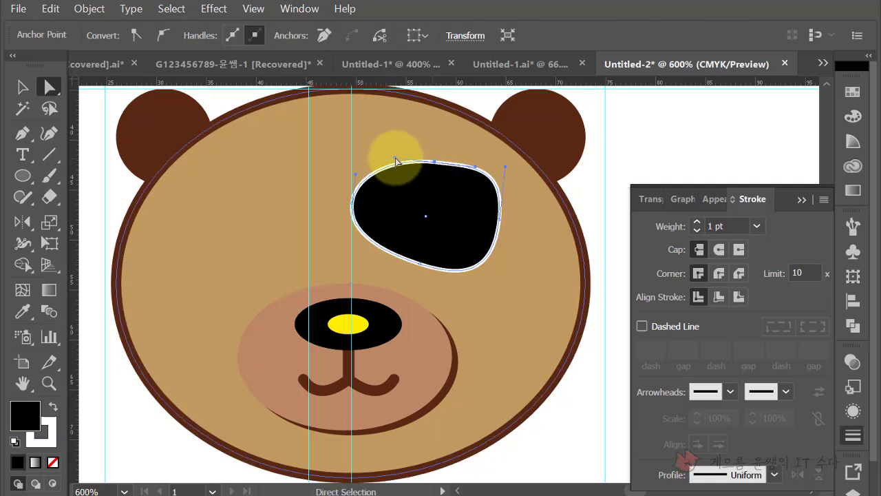
left_click(393, 147)
left_click(434, 162)
left_click(394, 160)
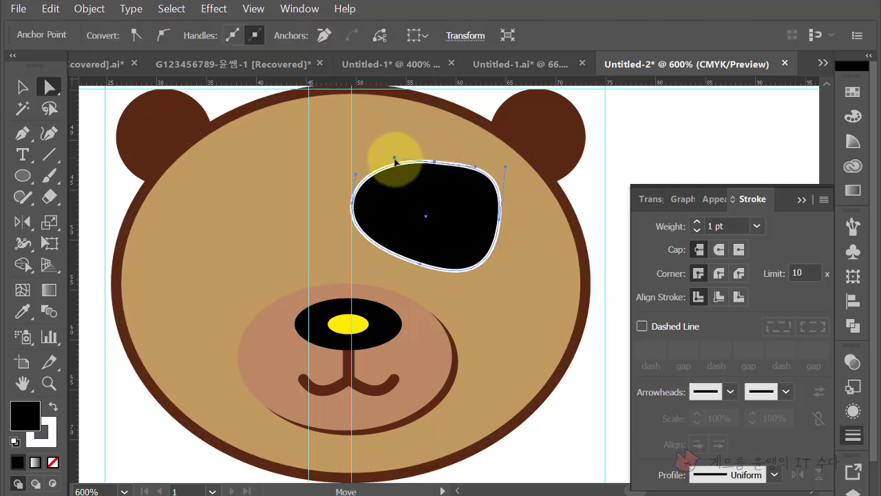
left_click(610, 167)
left_click(674, 155)
left_click(430, 223)
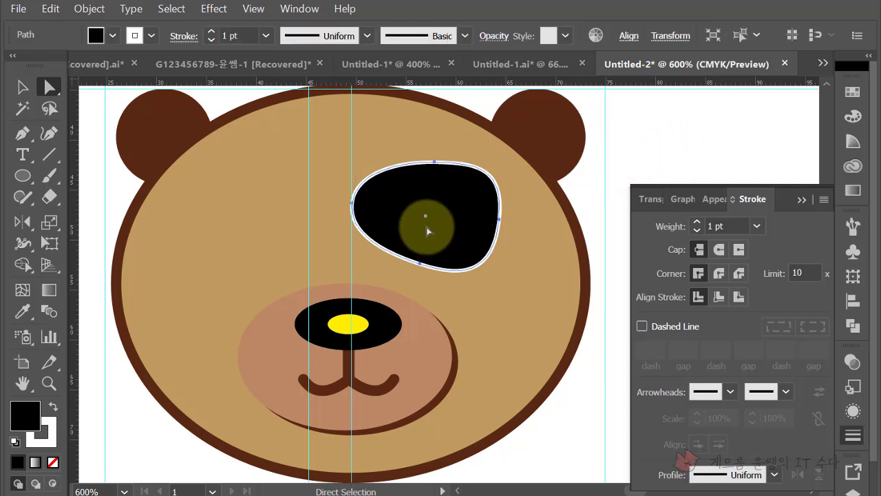
left_click(22, 86)
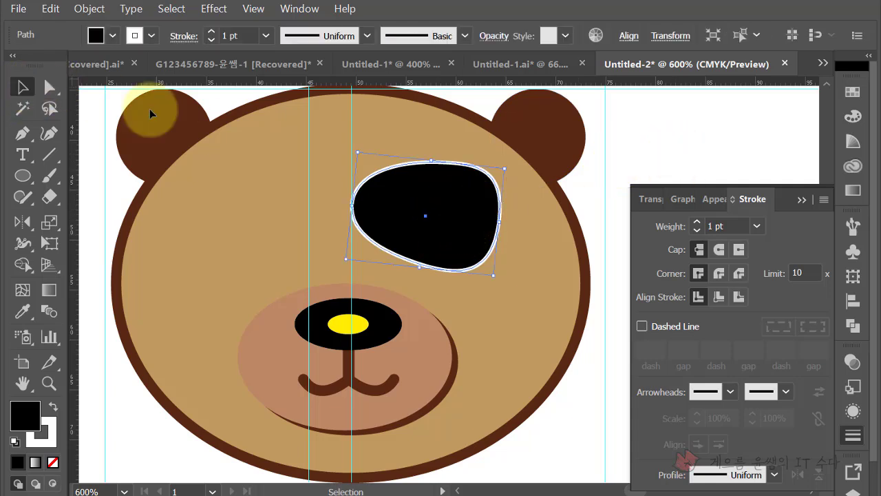
left_click_drag(508, 163, 488, 196)
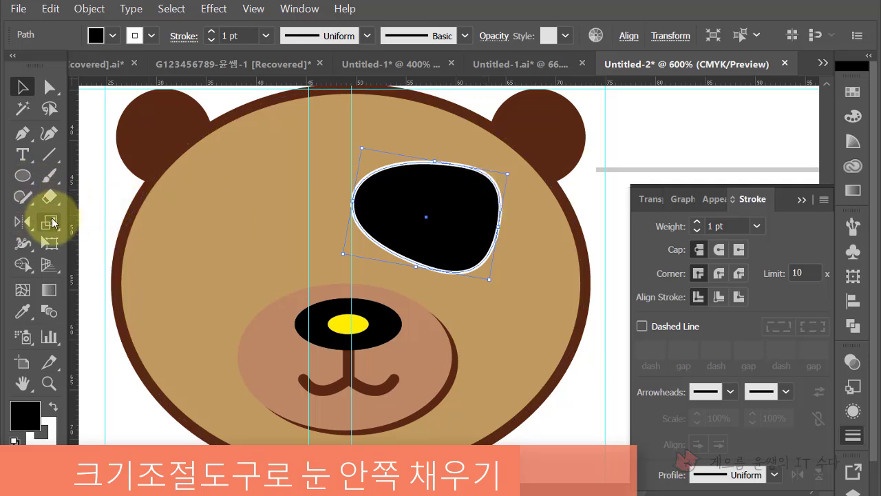
Make a 50% scaled copy of the patch with a white fill and move it left
double_click(51, 222)
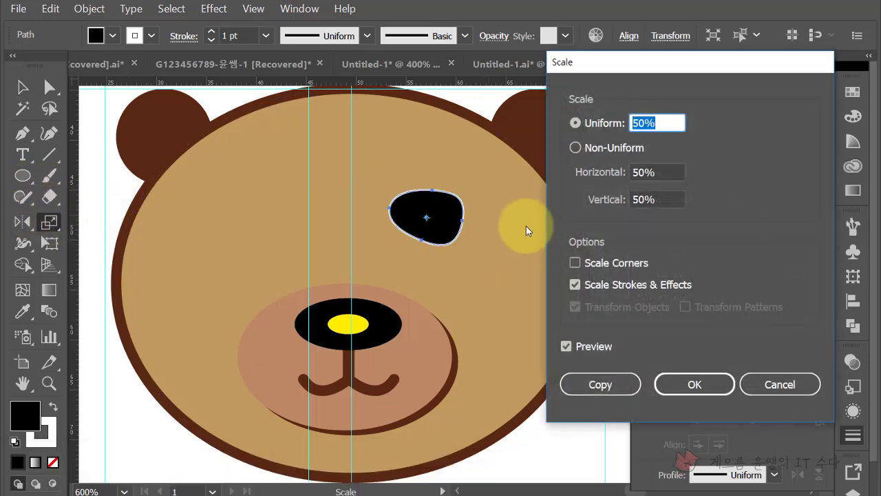
left_click(599, 382)
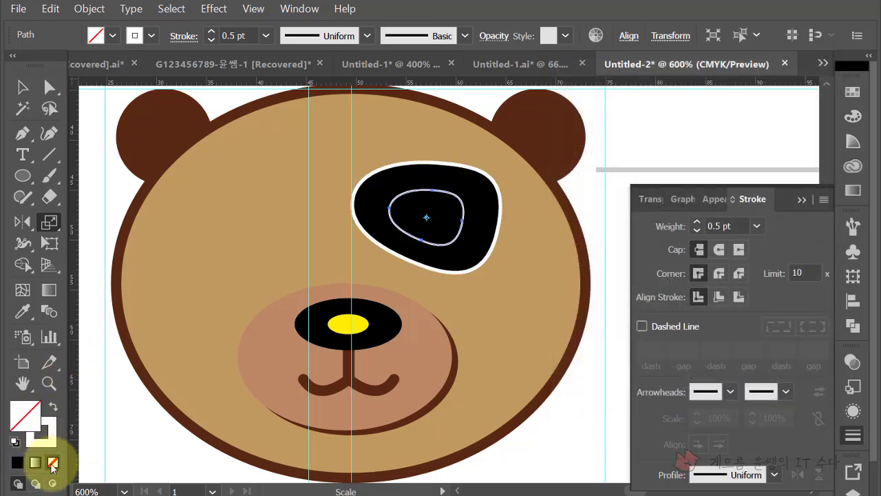
left_click(53, 406)
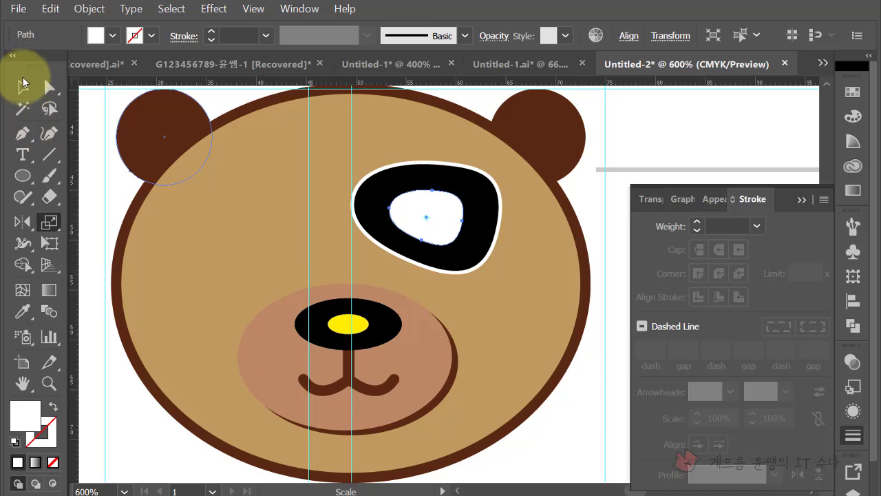
left_click(23, 83)
left_click(618, 151)
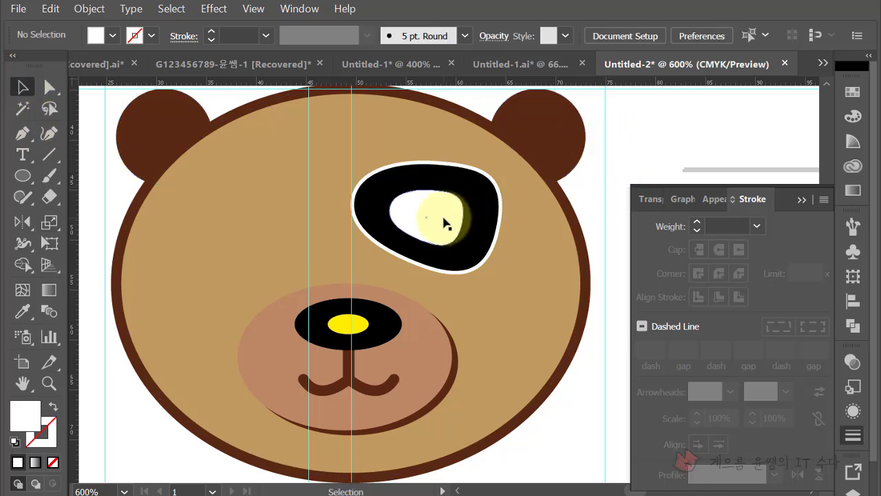
left_click_drag(444, 222, 406, 216)
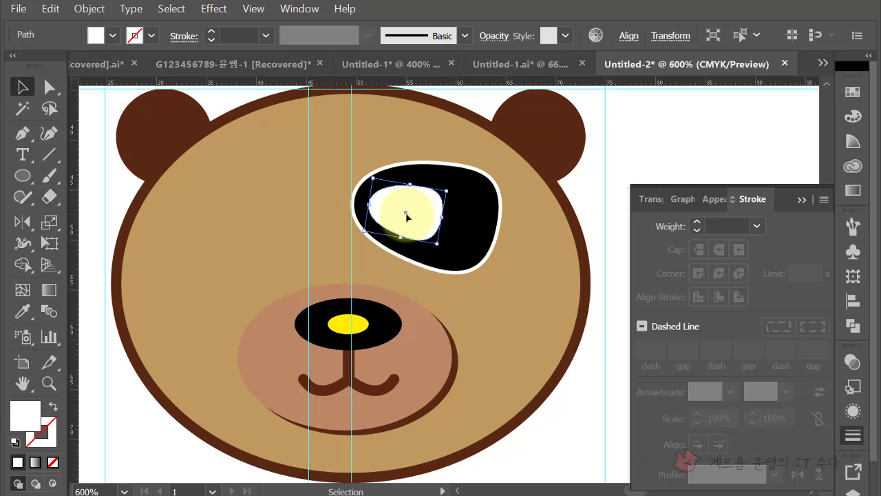
Scale-copy the white eye at 50% and fill the copy black as the pupil
double_click(49, 221)
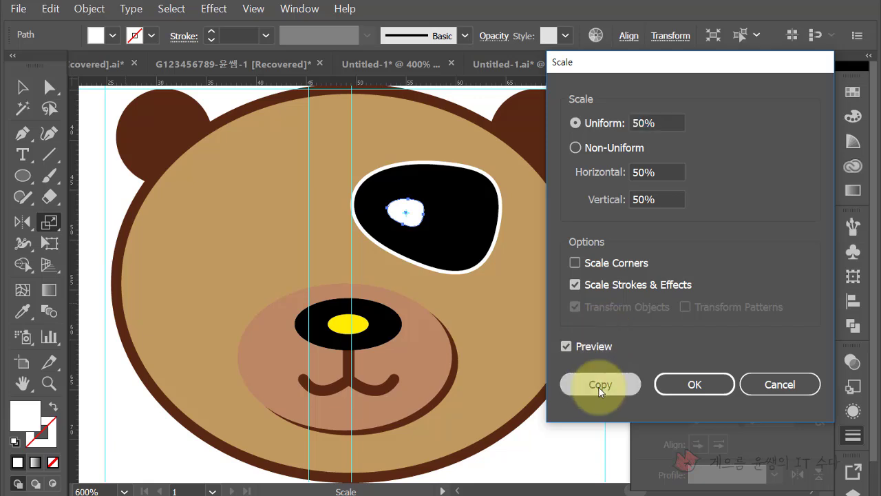
left_click(600, 384)
left_click(92, 40)
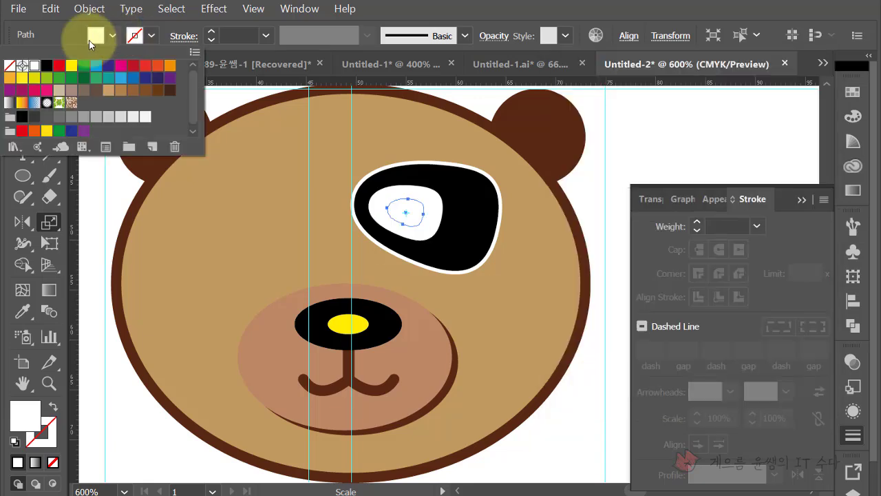
left_click(48, 65)
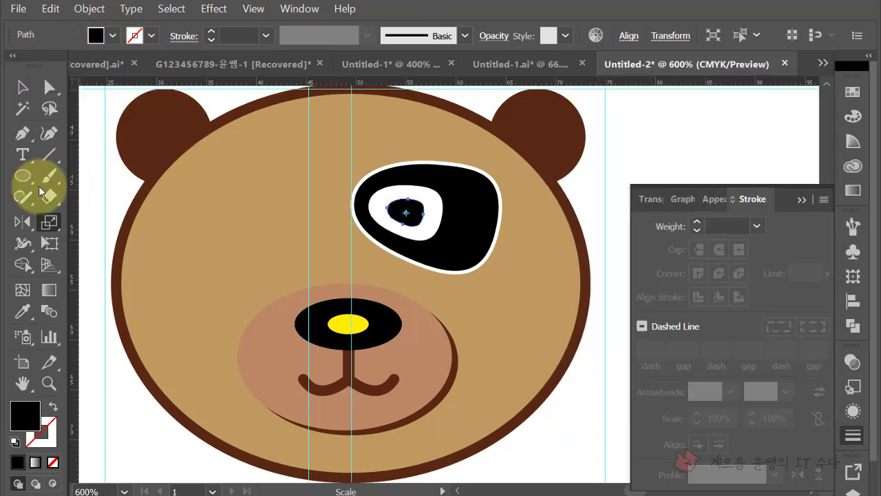
Reflect the pupil across the vertical axis and tilt it slightly
double_click(23, 221)
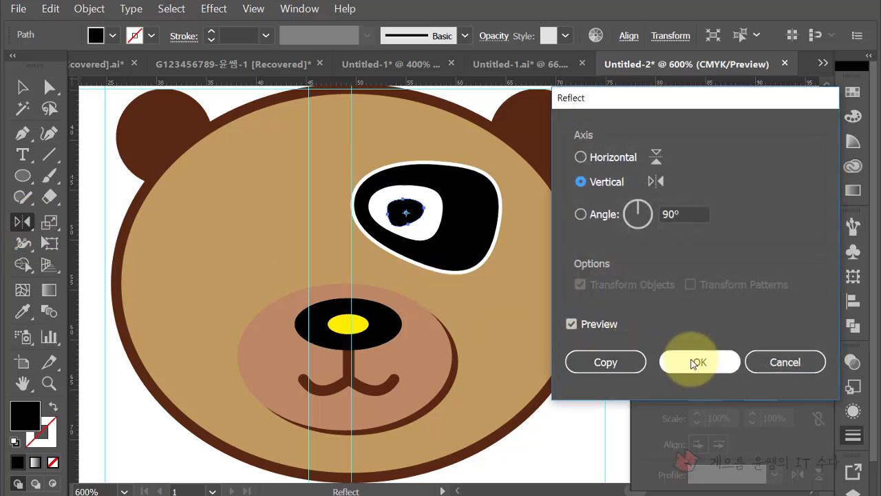
left_click(688, 363)
left_click(438, 229)
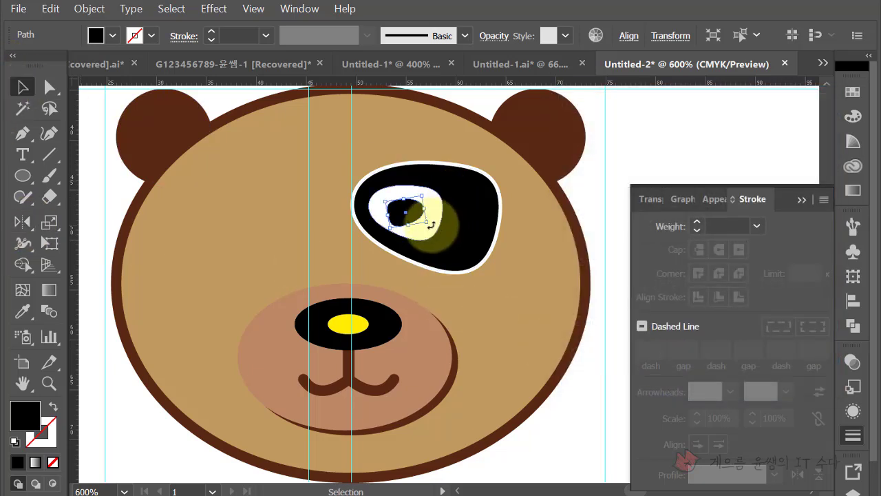
left_click_drag(426, 233, 421, 219)
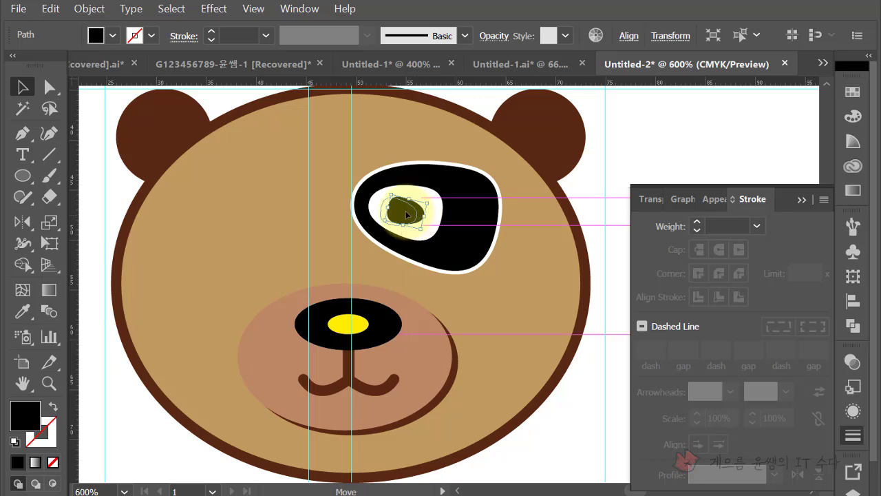
left_click(689, 162)
Draw a small white-filled ellipse on the pupil as a highlight
key("l")
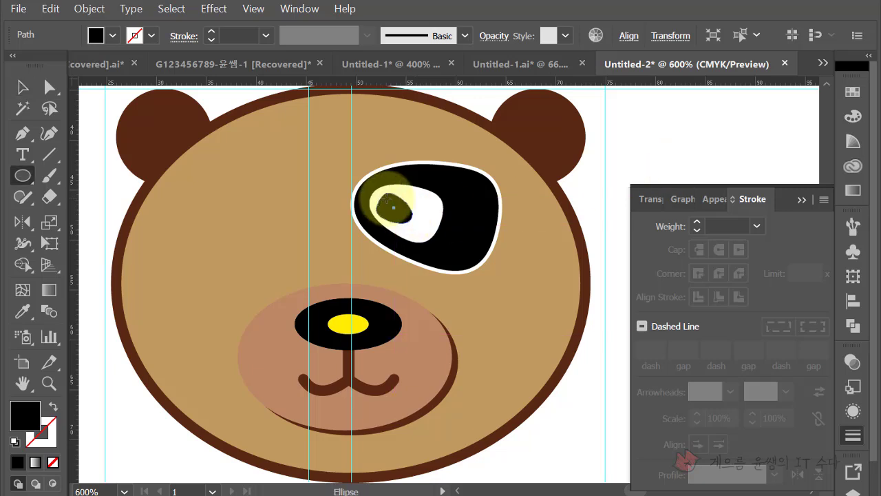
left_click_drag(399, 214, 412, 220)
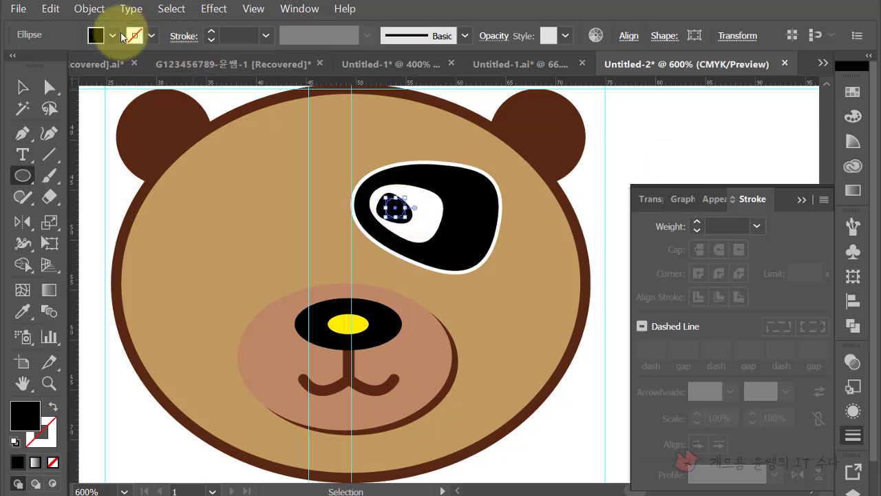
left_click(112, 35)
left_click(36, 66)
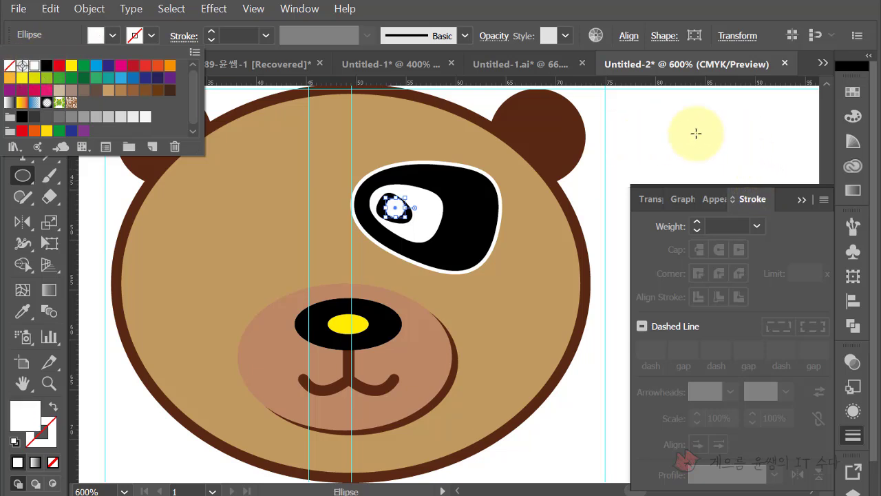
left_click(486, 7)
Zoom in to inspect the white highlight, then zoom back out and reselect it
left_click(28, 87)
left_click(396, 212)
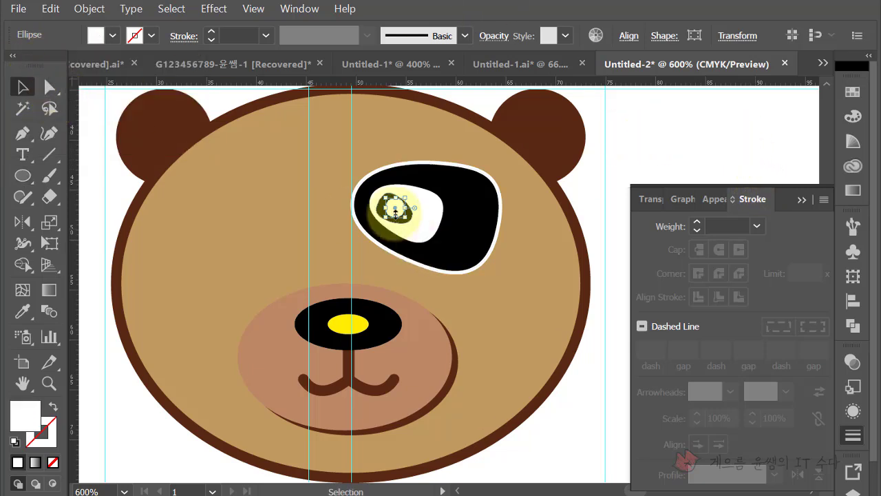
key("ctrl+plus")
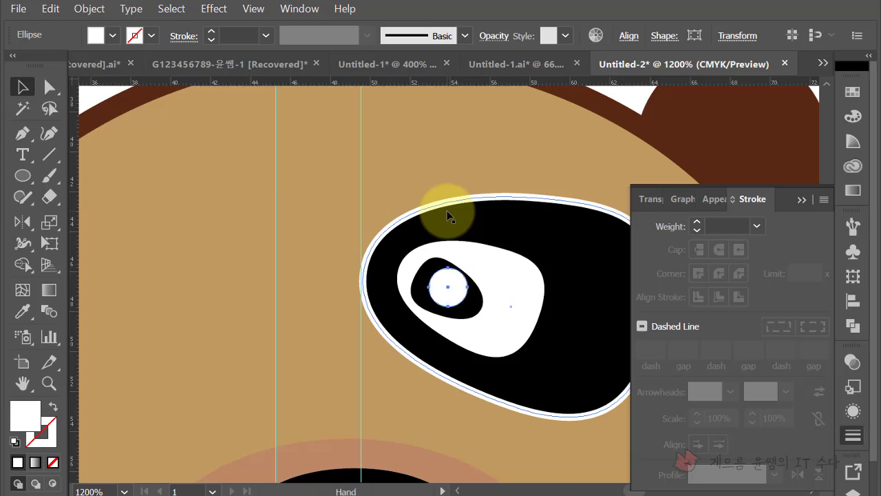
left_click_drag(448, 216, 387, 193)
left_click(398, 268)
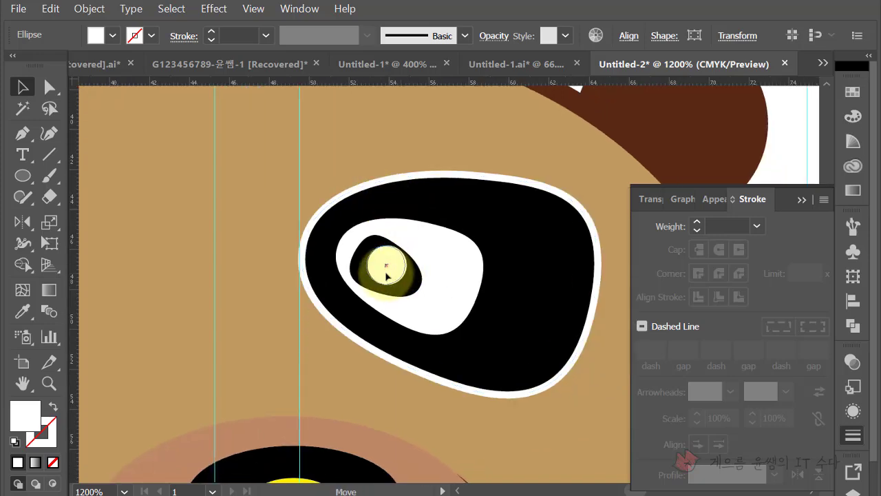
left_click(771, 158)
key("ctrl+minus")
key("ctrl+minus")
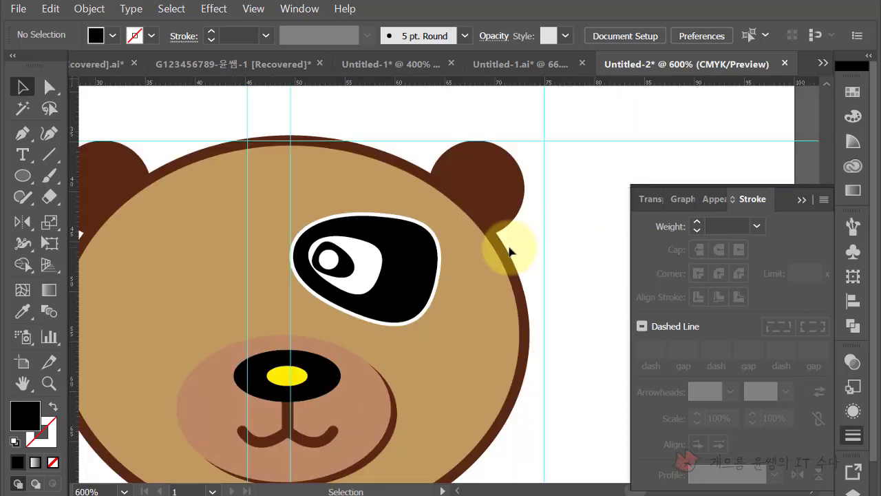
left_click(328, 259)
Group the patch, white eye, pupil and highlight into one eye
left_click(353, 278, "shift")
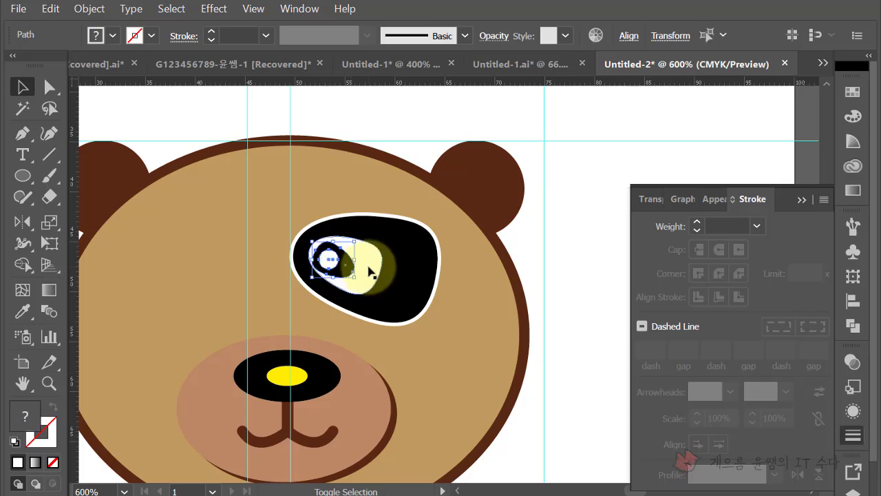
left_click(419, 252, "shift")
right_click(422, 256)
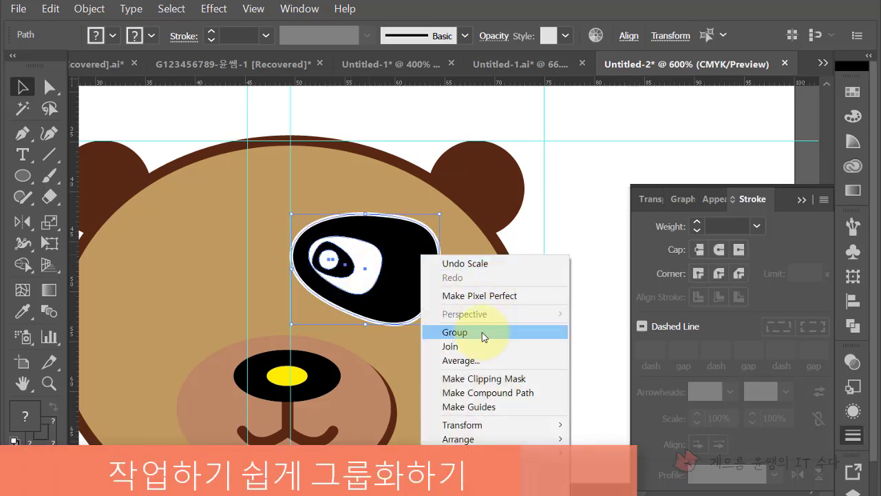
left_click(483, 333)
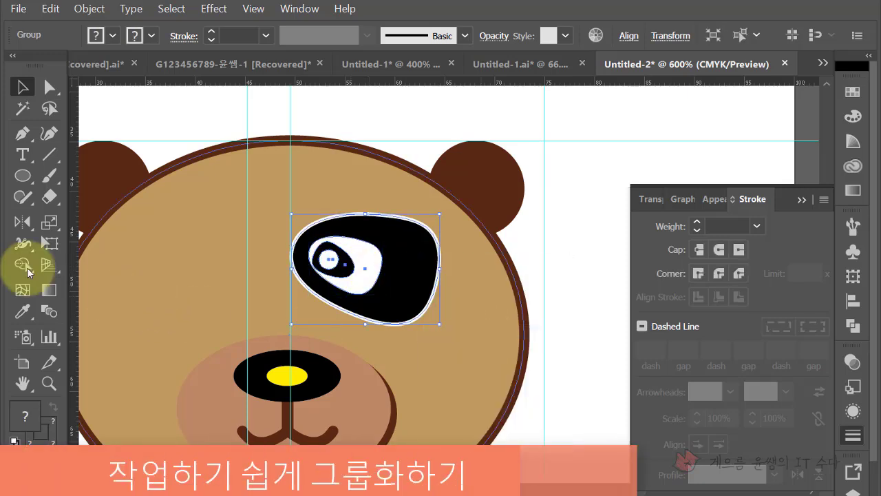
Make a vertically reflected copy of the eye group for the other side
left_click(291, 249, "alt")
left_click(606, 362)
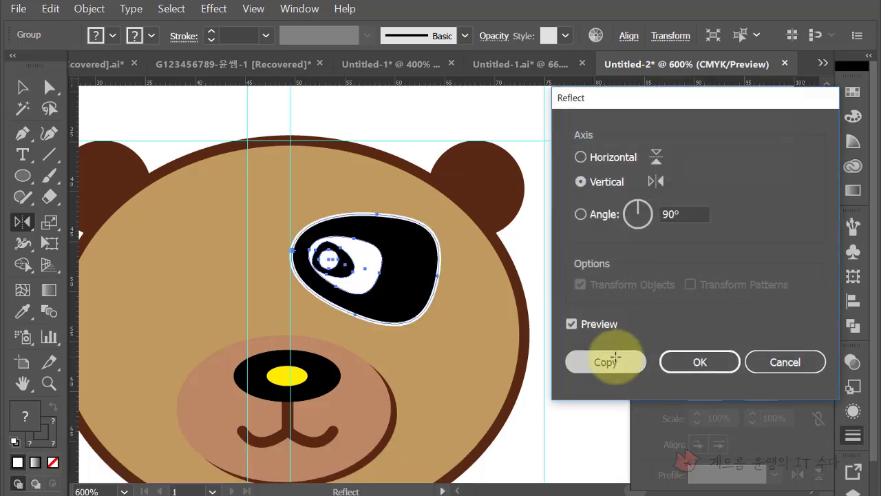
left_click(22, 87)
left_click(604, 244)
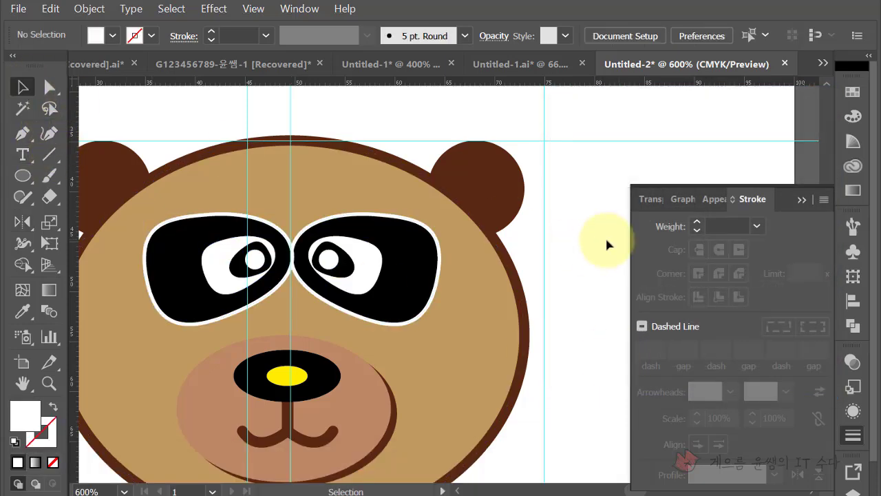
Select both eyes and nudge them down with the arrow keys
left_click(365, 286)
left_click(254, 277, "shift")
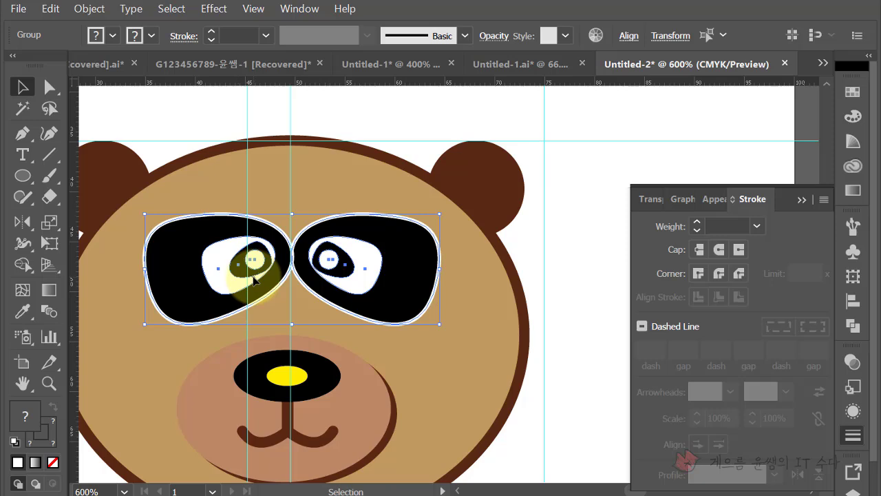
key("Down")
key("Down")
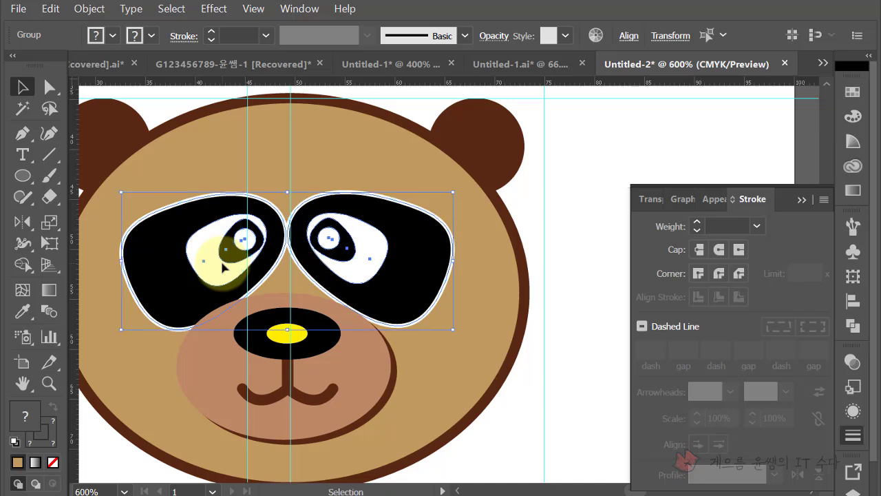
left_click(222, 267)
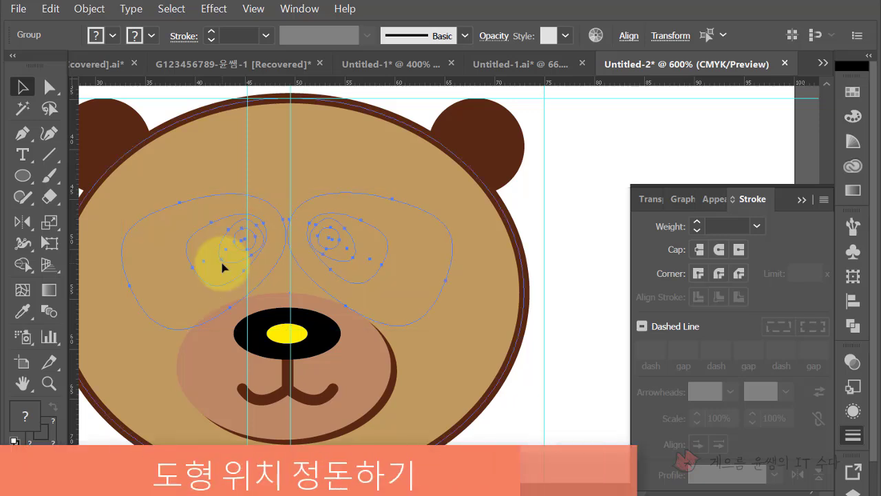
key("Down")
key("Down")
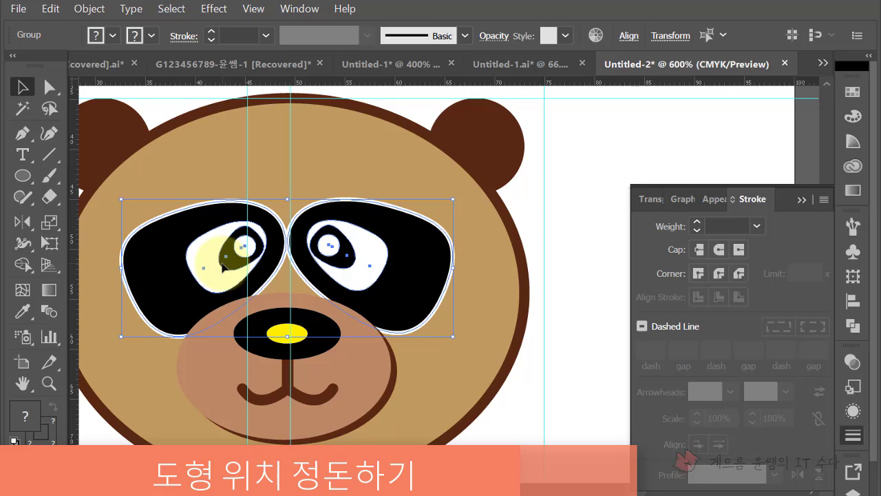
left_click(519, 214)
Draw a tall ellipse to the right of the bear's head
left_click_drag(493, 250, 510, 246)
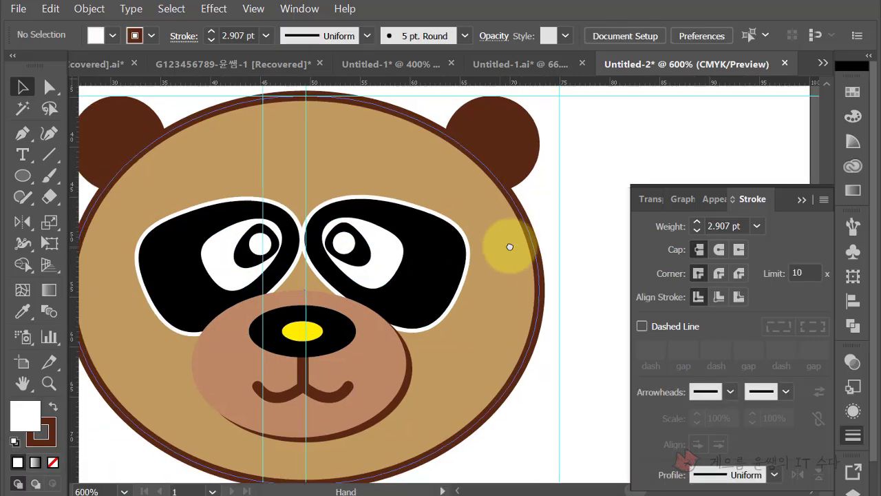
key("ctrl+minus")
key("ctrl+minus")
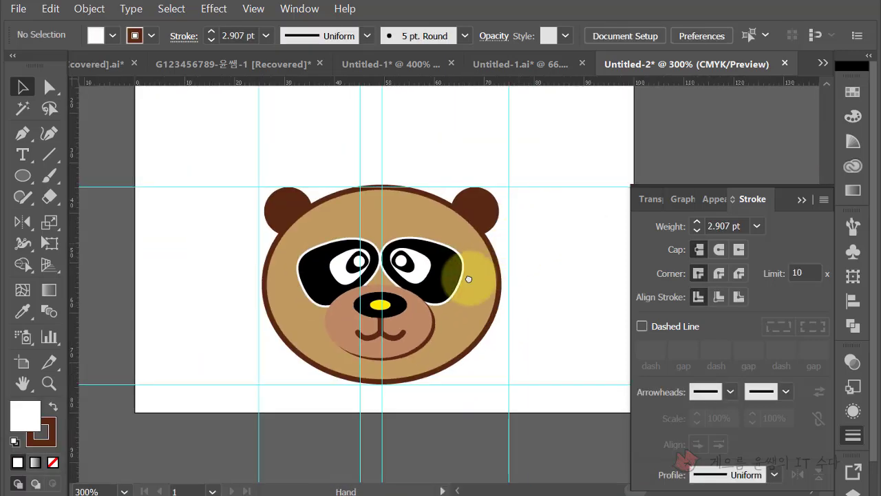
left_click_drag(468, 278, 416, 315)
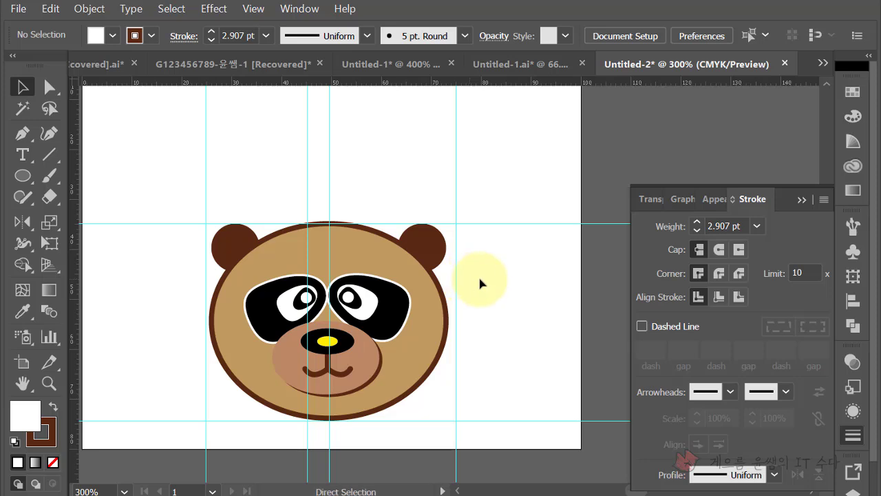
left_click(23, 176)
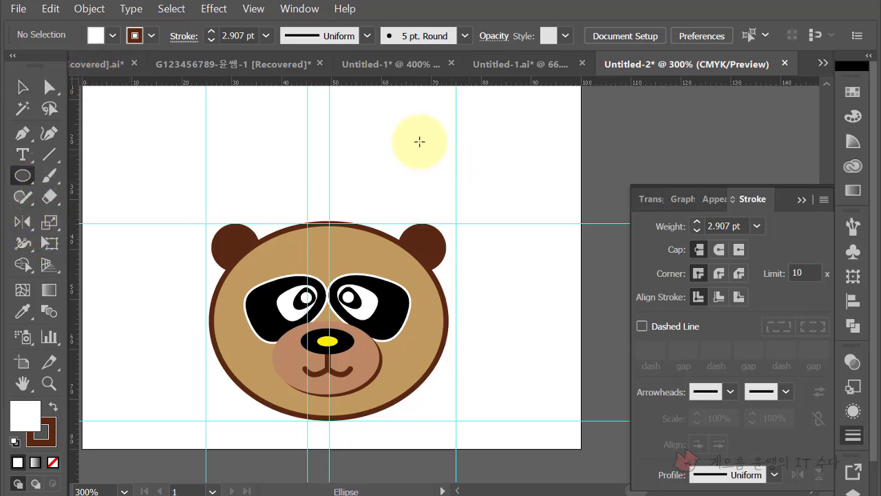
left_click_drag(441, 123, 504, 237)
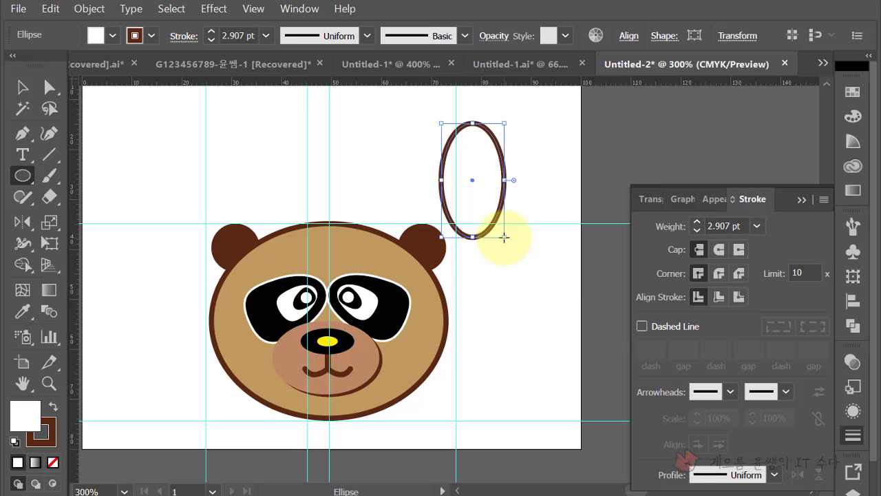
key("Delete")
mouse_move(457, 107)
left_mouse_down()
mouse_move(558, 297)
mouse_move(567, 297)
left_mouse_up()
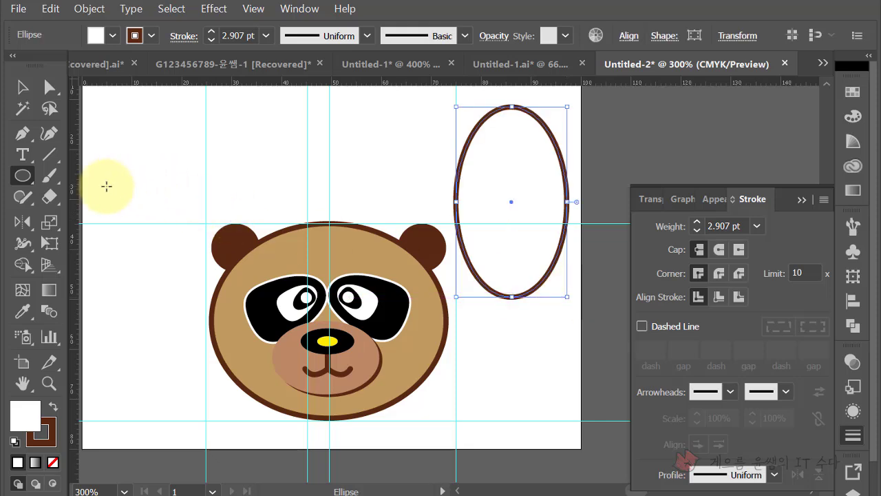
Give the ellipse the face's tan fill and no stroke
left_click(23, 311)
left_click(289, 252)
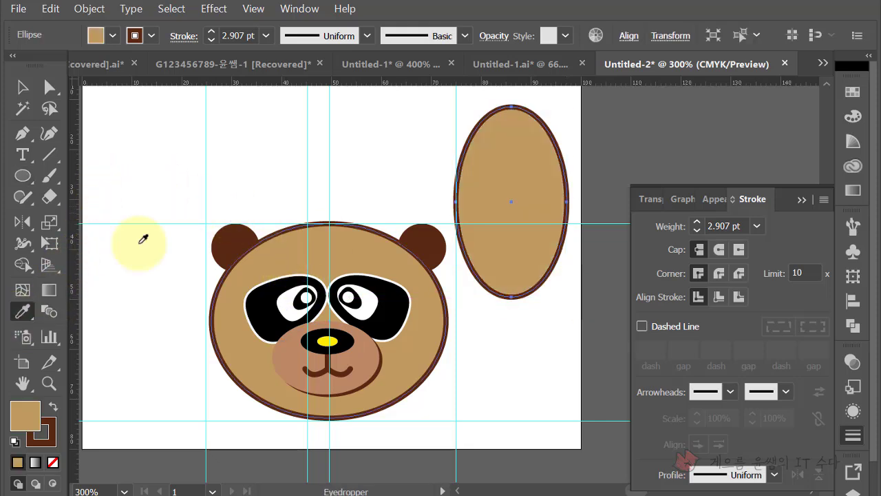
left_click(152, 36)
left_click(14, 63)
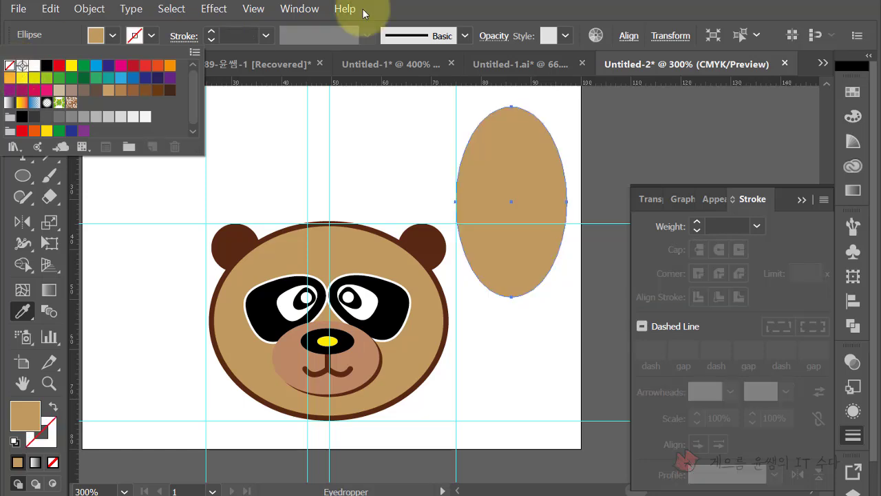
Widen the ellipse's bottom curve and taper its top into a teardrop
left_click(49, 88)
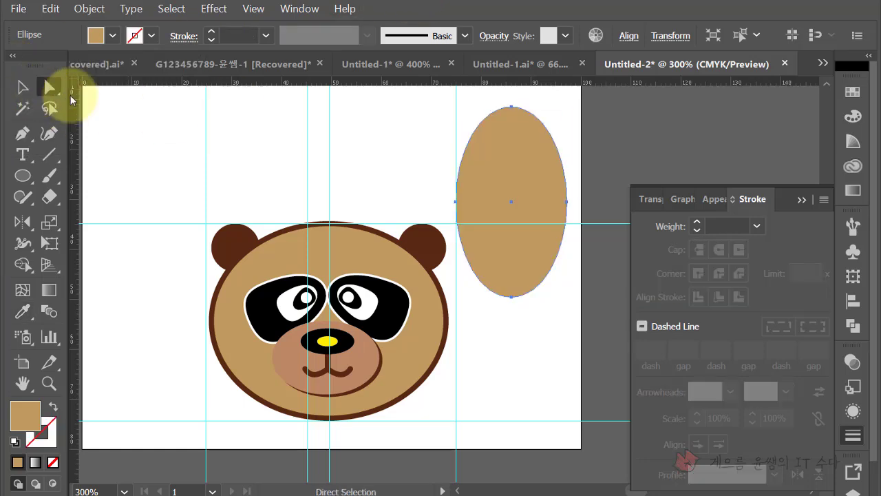
left_click(515, 301)
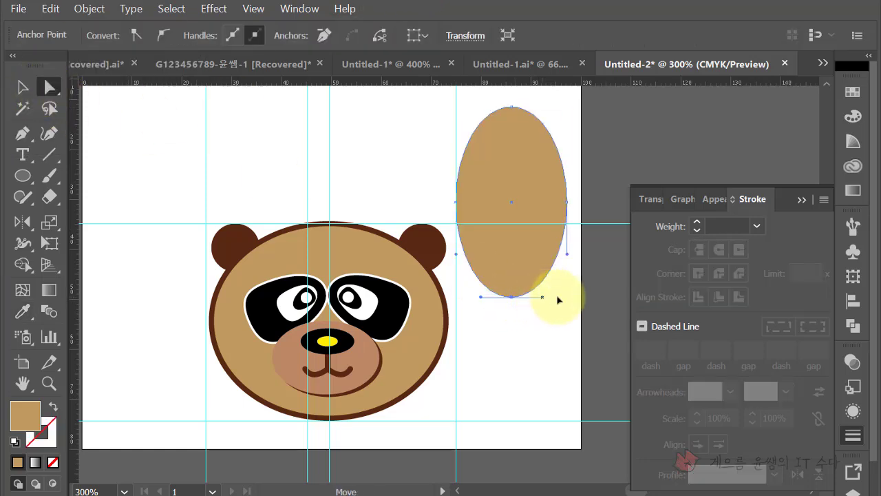
left_click_drag(564, 302, 466, 300)
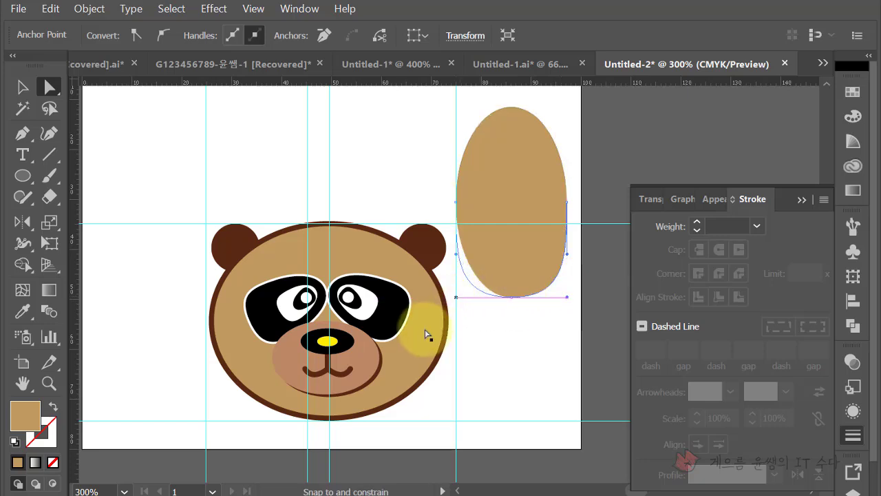
left_click(501, 262)
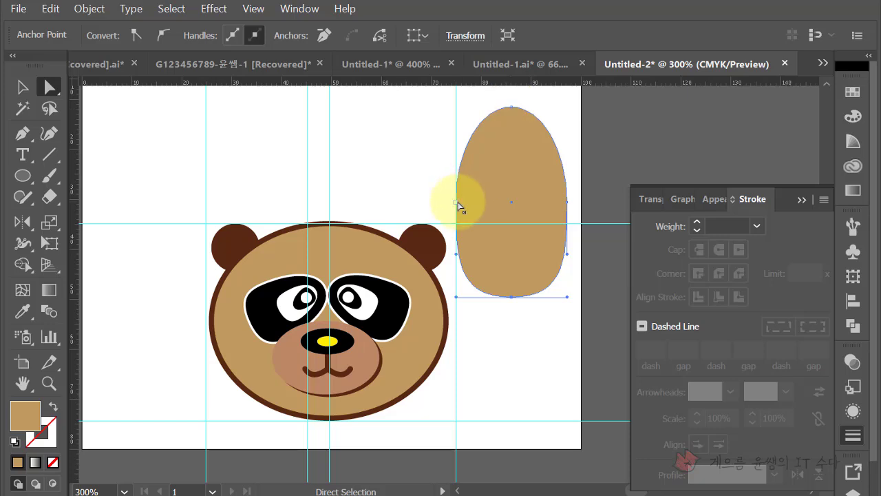
mouse_move(455, 190)
left_mouse_down()
mouse_move(461, 148)
mouse_move(569, 152)
mouse_move(552, 150)
mouse_move(513, 108)
left_mouse_up()
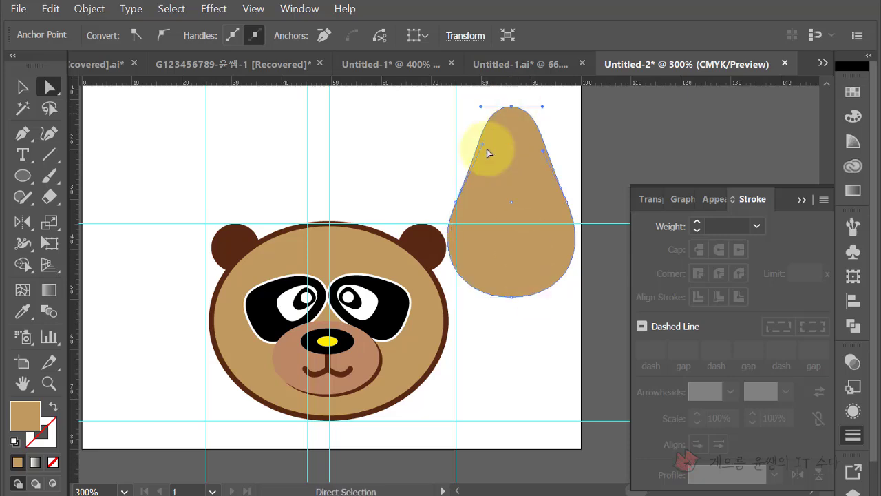
Narrow the teardrop from the left and raise its bottom point slightly
left_click_drag(511, 299, 512, 286)
left_click(23, 87)
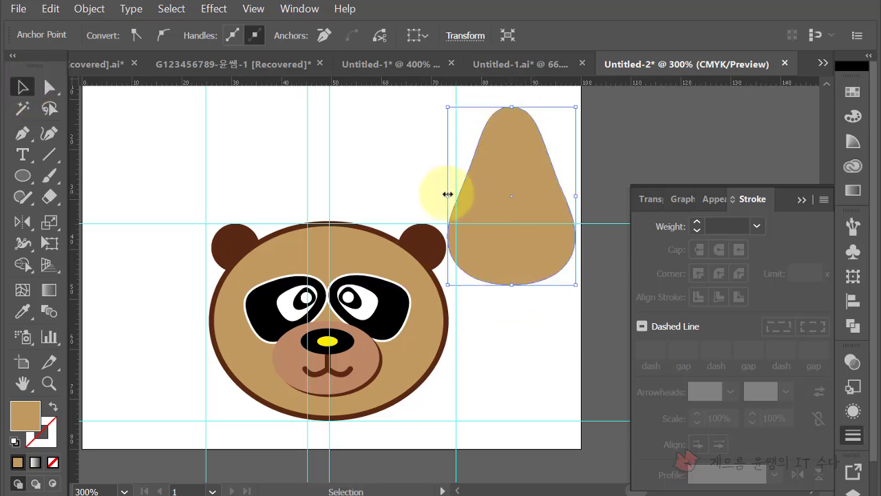
left_click_drag(447, 194, 490, 196)
left_click(49, 87)
left_click(536, 284)
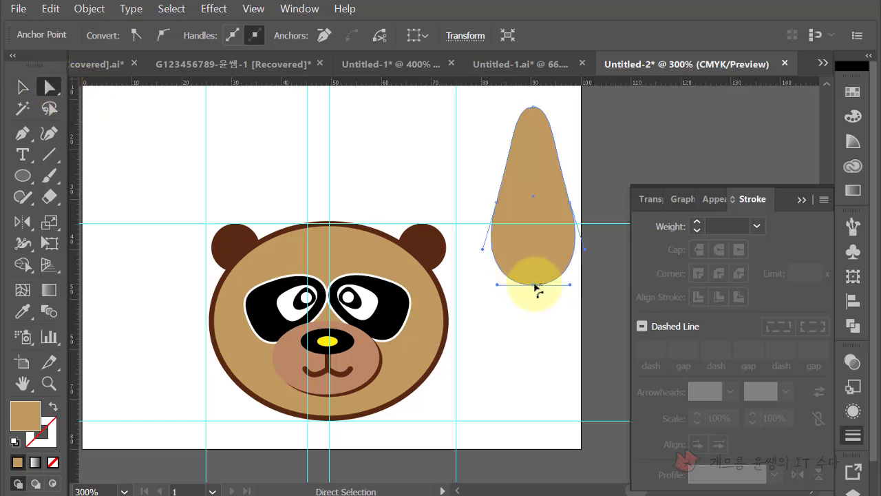
key("Up")
key("Up")
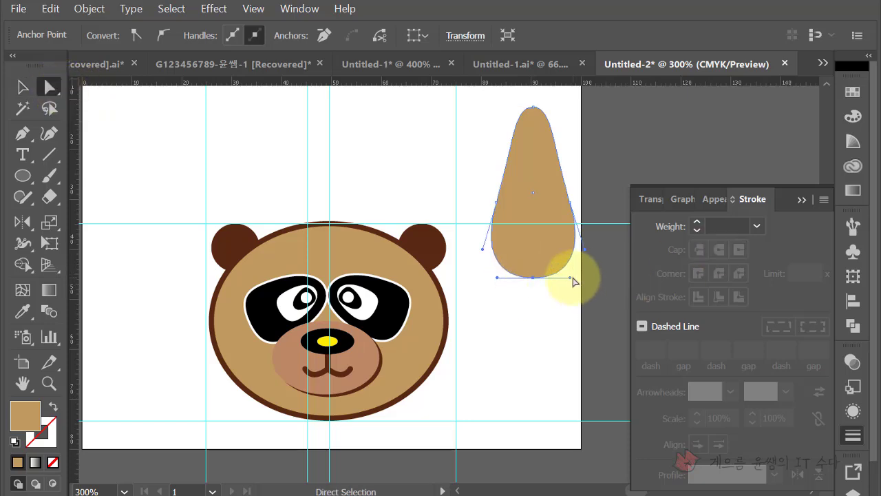
Rotate the tan teardrop and position it rising from the top of the head
left_click(570, 310)
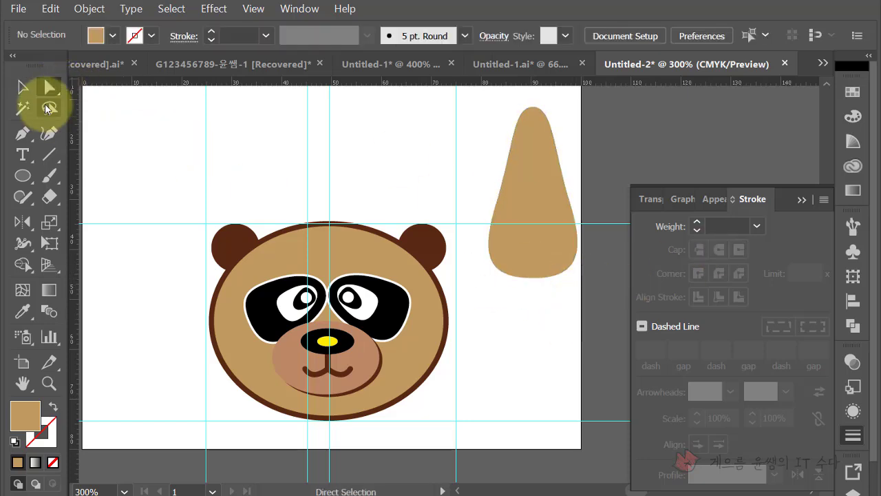
left_click(22, 87)
left_click(549, 118)
mouse_move(549, 118)
left_mouse_down()
mouse_move(468, 197)
mouse_move(399, 207)
mouse_move(379, 192)
left_mouse_up()
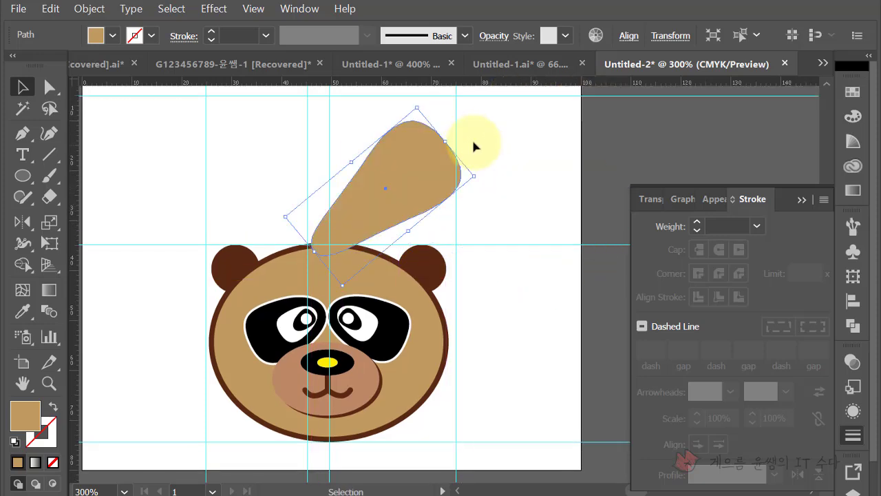
mouse_move(480, 177)
left_mouse_down()
mouse_move(427, 157)
mouse_move(417, 135)
left_mouse_up()
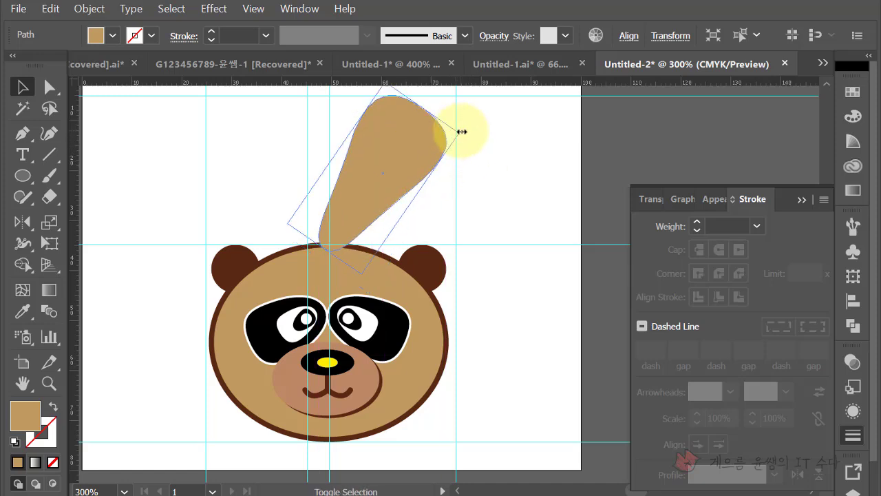
mouse_move(470, 129)
left_mouse_down()
mouse_move(417, 193)
mouse_move(393, 189)
left_mouse_up()
left_click(485, 206)
scroll(485, 206, "up", 1)
left_click(499, 199)
left_click(397, 202)
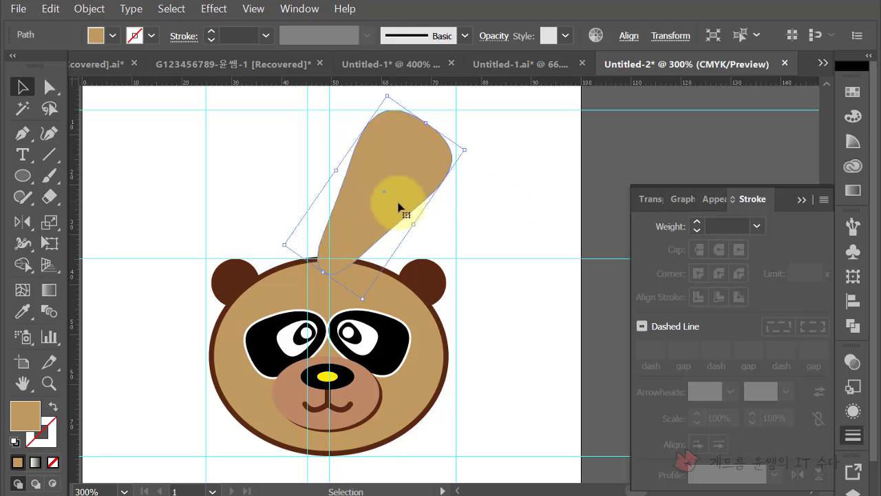
left_click(22, 133)
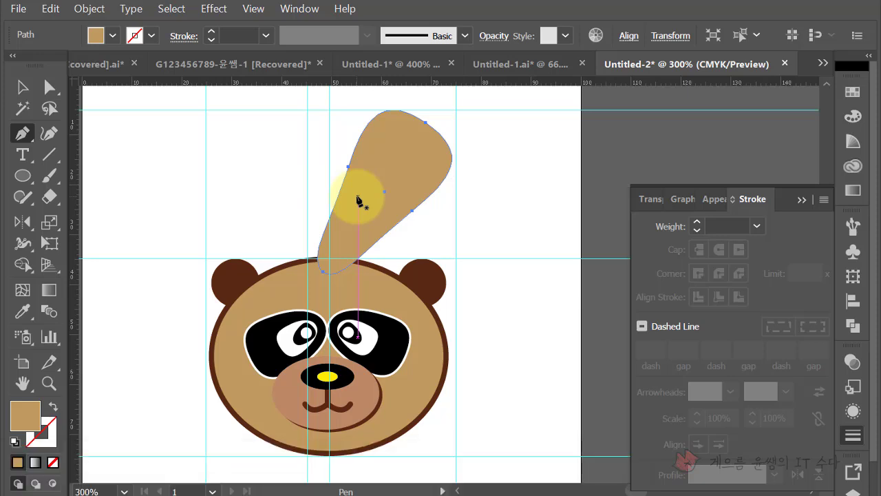
Pen-draw an arc across the tail with a light-blue stroke and no fill
left_click(308, 220)
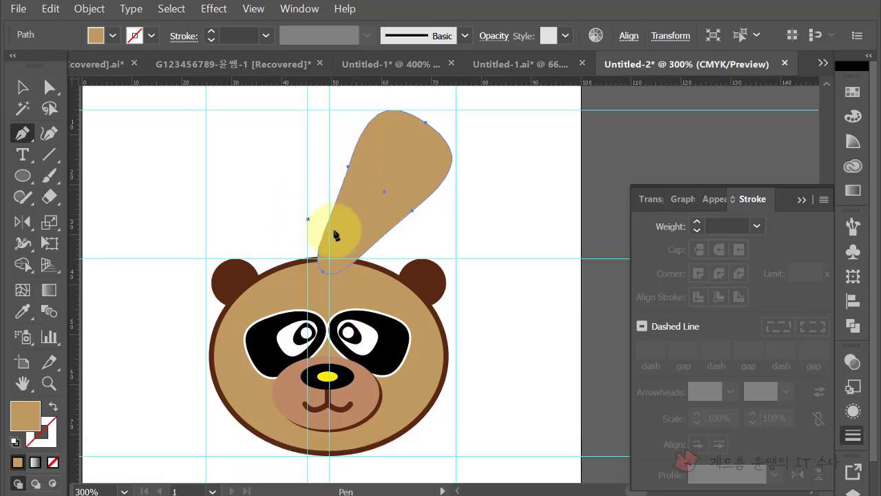
mouse_move(378, 252)
left_mouse_down()
mouse_move(389, 274)
mouse_move(382, 257)
left_mouse_up()
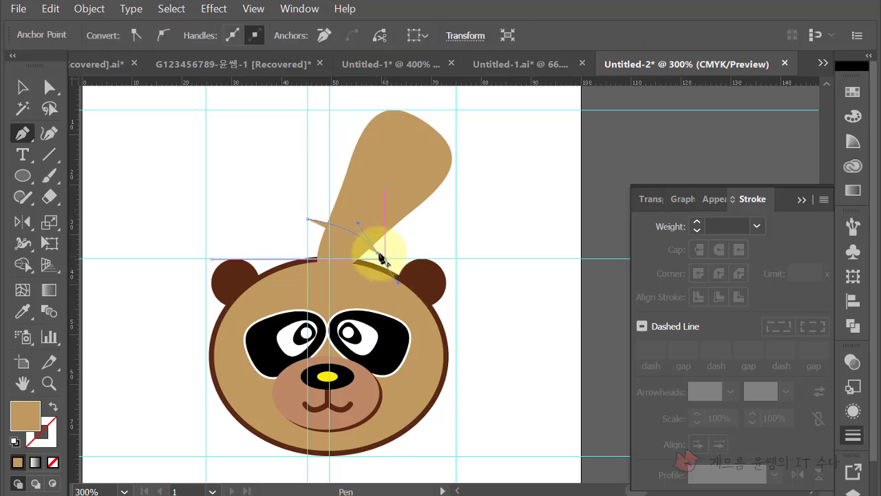
left_click(53, 407)
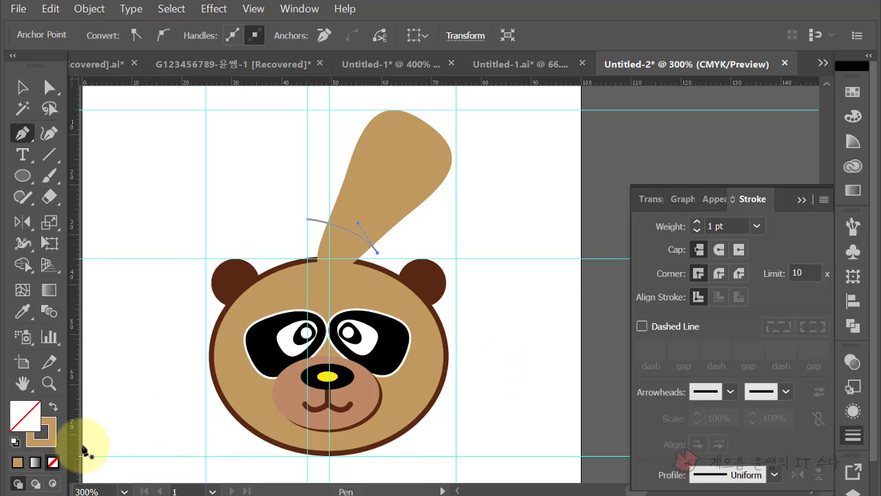
left_click(17, 462)
left_click(719, 223)
Duplicate the arc up the tail, stretching a long copy near the tip
left_click(23, 86)
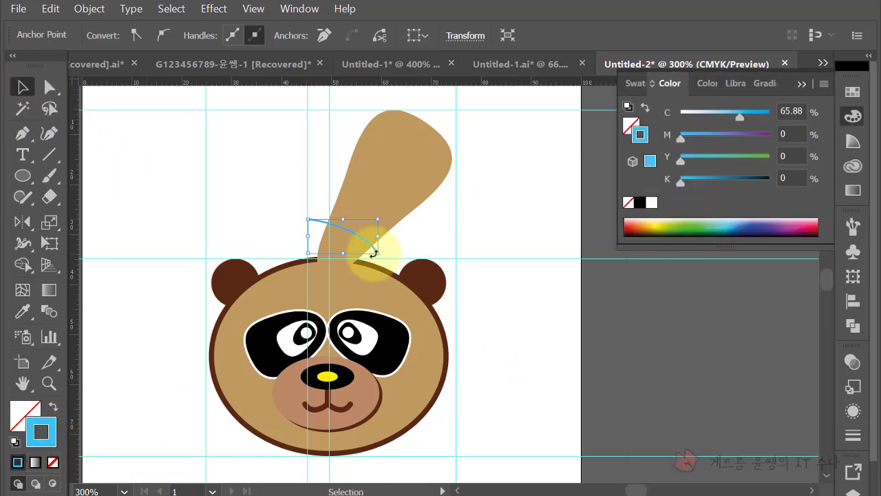
mouse_move(361, 239)
left_mouse_down()
mouse_move(376, 225)
mouse_move(395, 161)
left_mouse_up()
left_click_drag(418, 201, 442, 226)
left_click(393, 249)
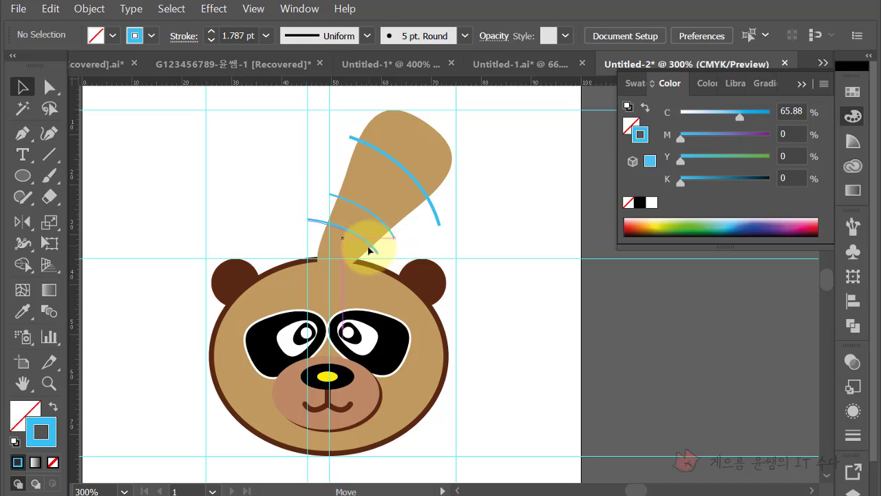
left_click(370, 251)
mouse_move(389, 242)
left_mouse_down()
mouse_move(441, 189)
mouse_move(456, 222)
mouse_move(442, 210)
left_mouse_up()
left_click(433, 222)
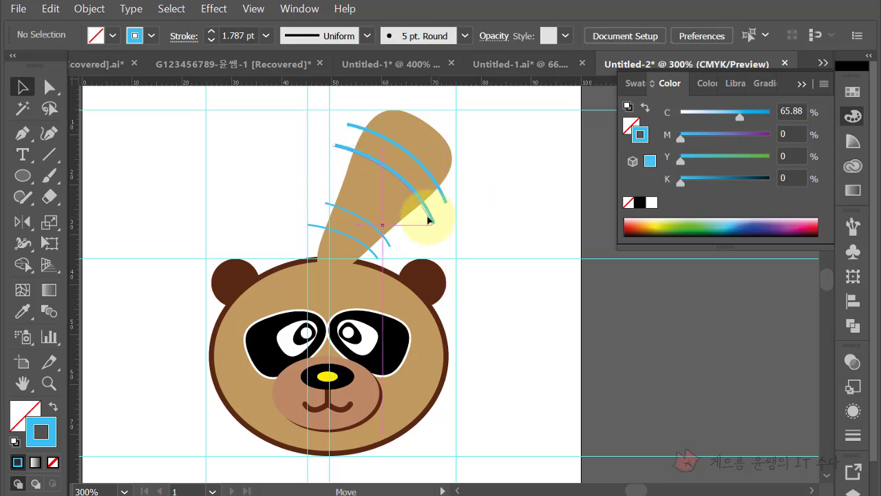
left_click(354, 148)
Divide the tail along the blue arcs with Pathfinder and ungroup the pieces
left_click(393, 142)
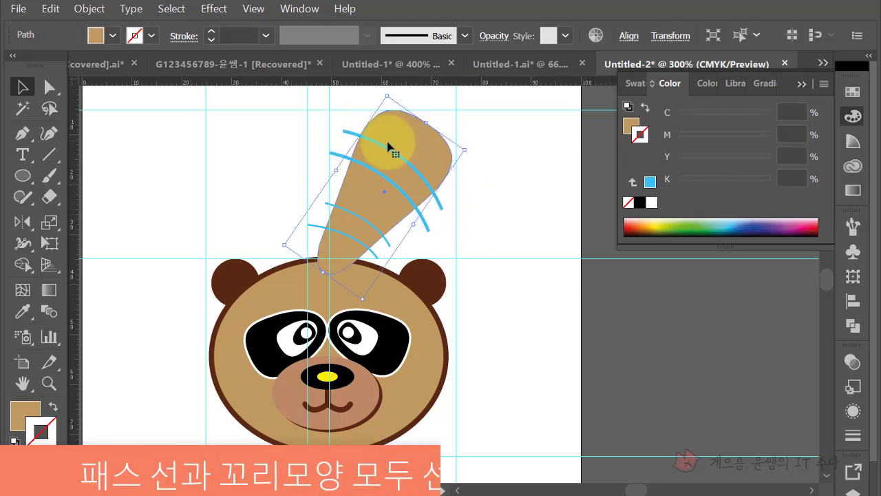
left_click(376, 173, "shift")
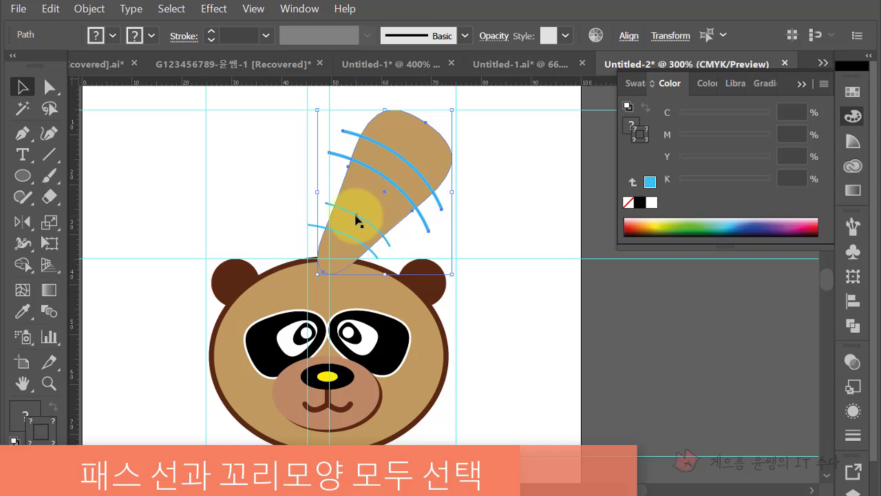
left_click(358, 231, "shift")
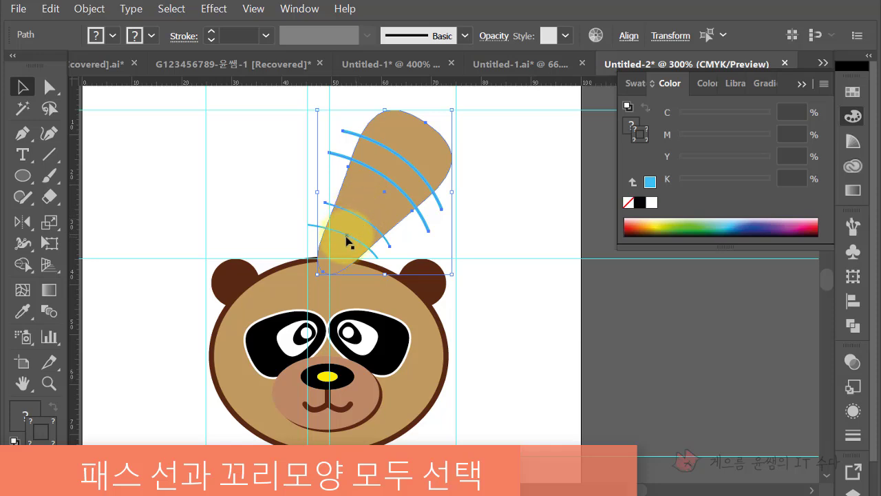
left_click(852, 325)
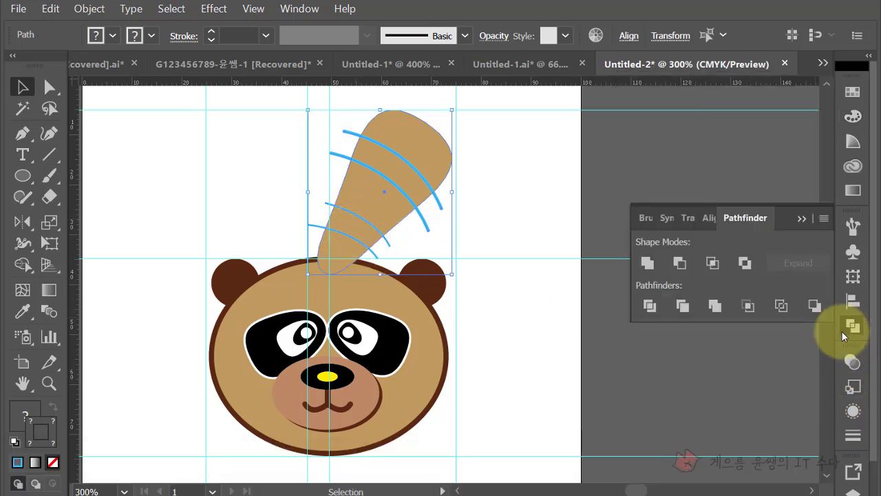
left_click(653, 311)
right_click(375, 138)
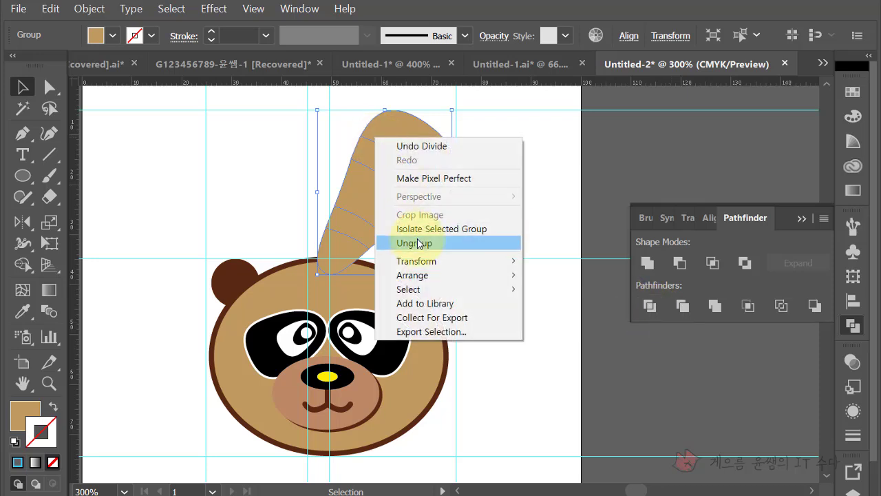
left_click(418, 243)
Color two alternating tail pieces with the ear's dark brown
left_click(378, 202)
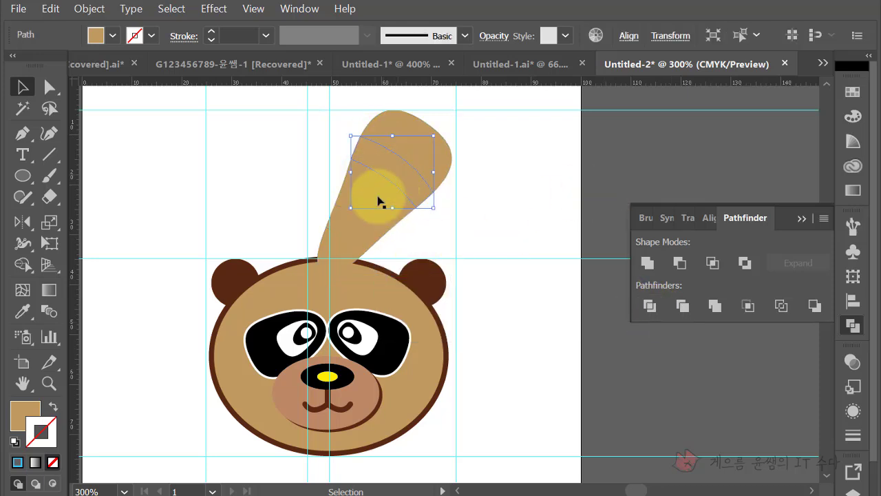
left_click(350, 232, "shift")
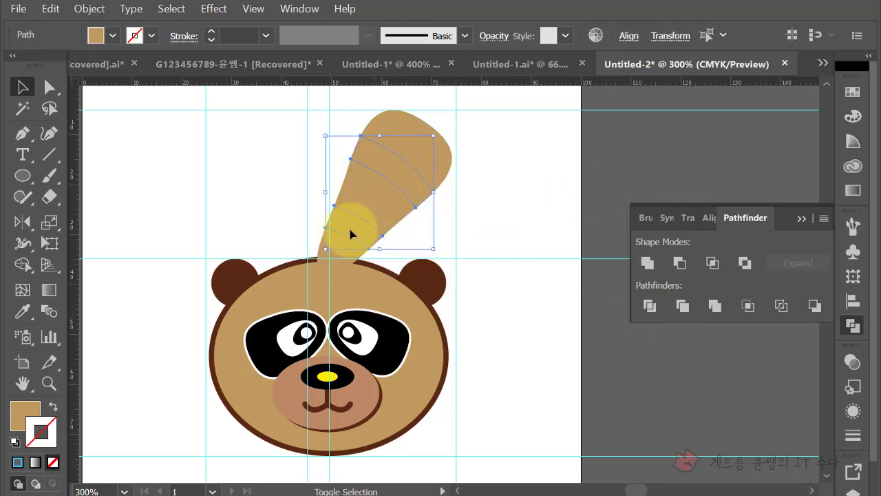
left_click(20, 316)
left_click(234, 274)
left_click(23, 88)
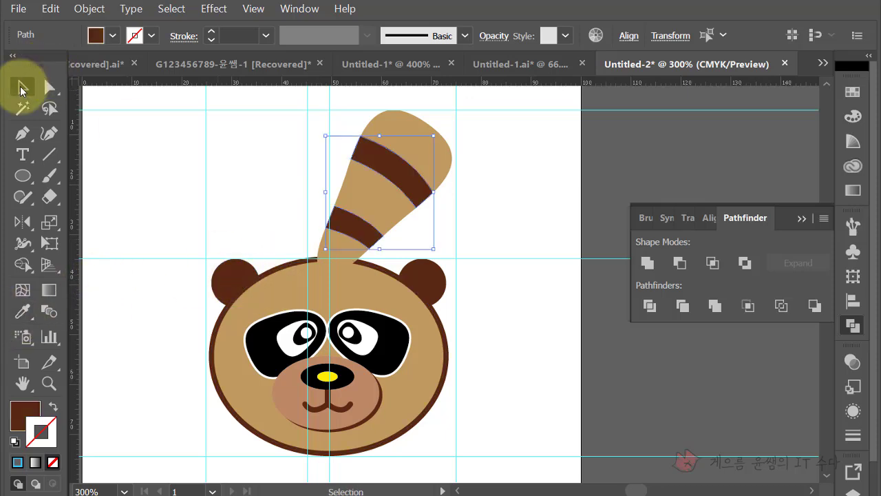
Group all tail pieces and send the tail behind the head
left_click(403, 147, "shift")
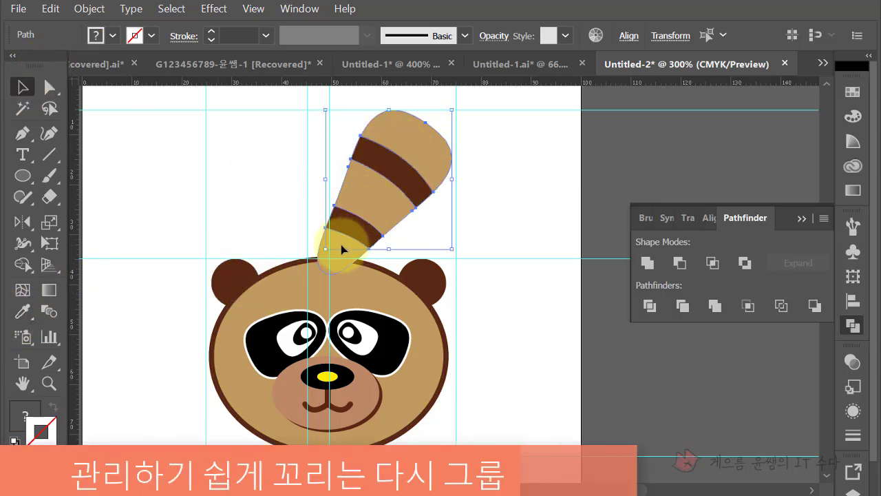
right_click(372, 203)
left_click(440, 280)
right_click(375, 202)
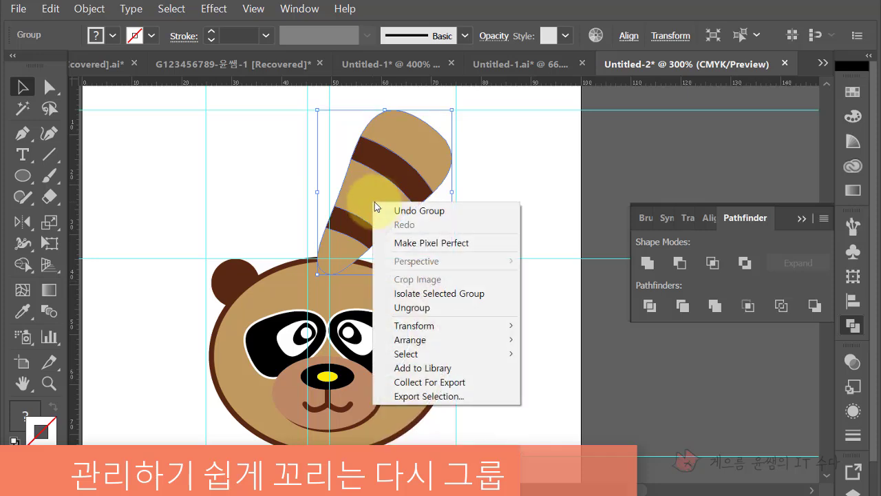
left_click(594, 386)
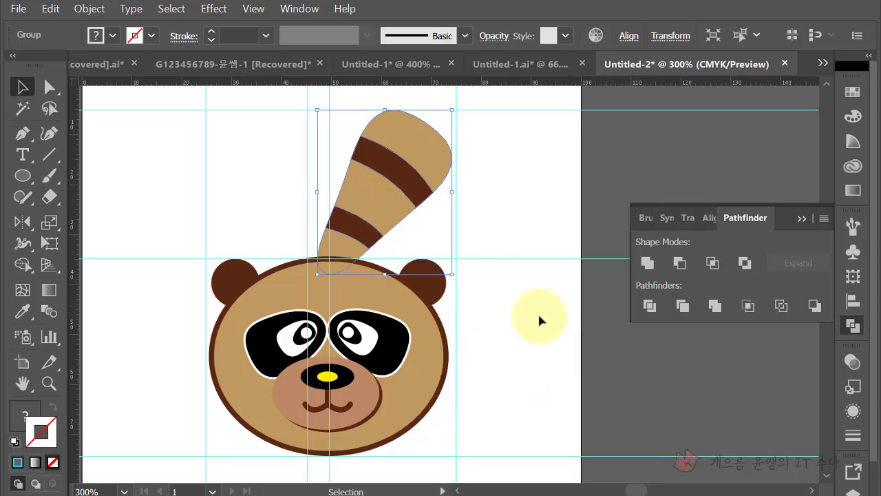
left_click(562, 325)
Save the drawing to the Desktop, naming it with the examinee's number and name
left_click(18, 9)
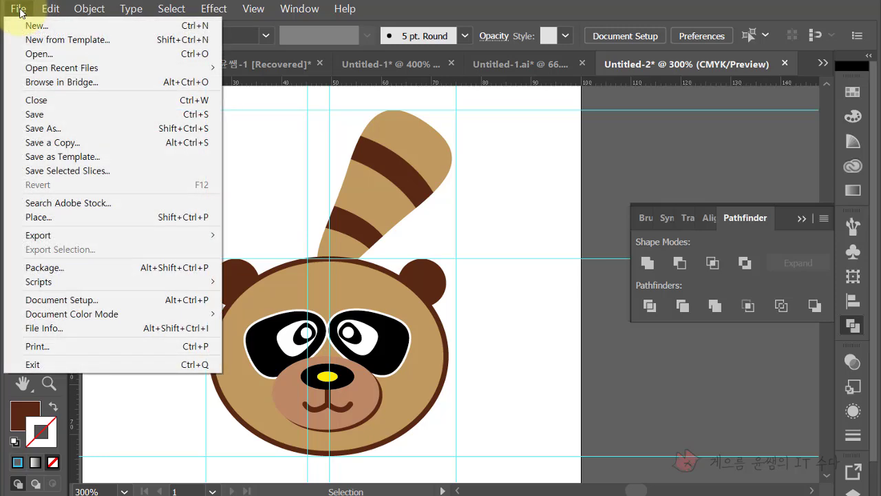
left_click(55, 115)
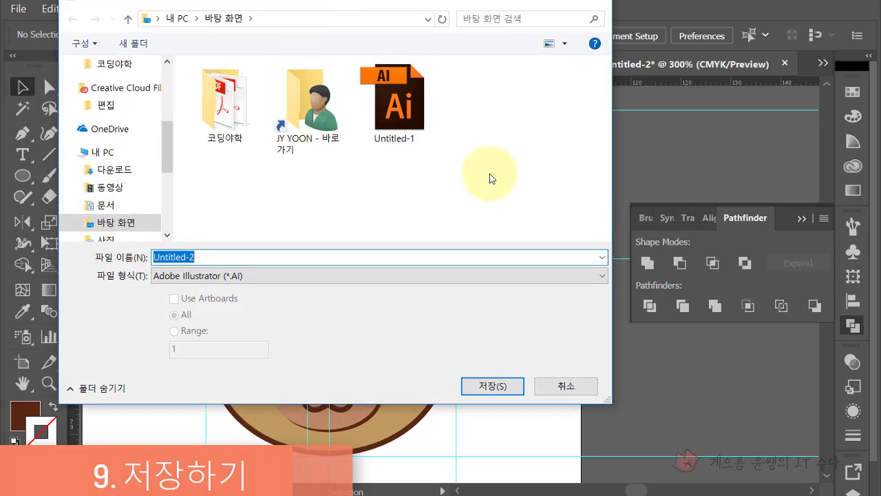
type("ㅎ123")
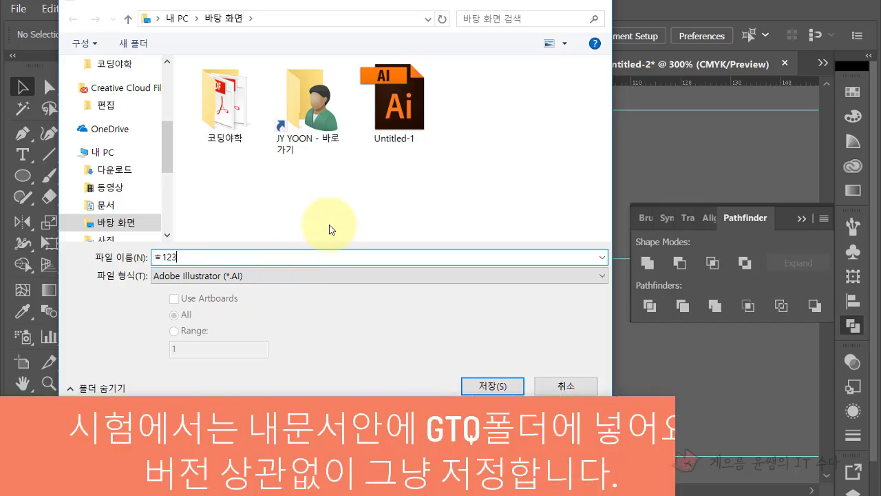
key("BackSpace")
key("BackSpace")
key("BackSpace")
type("G")
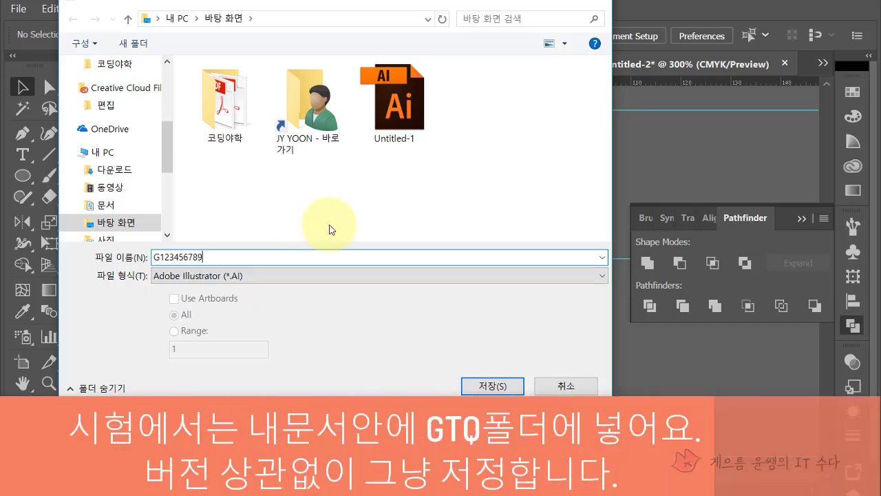
type("정연-1")
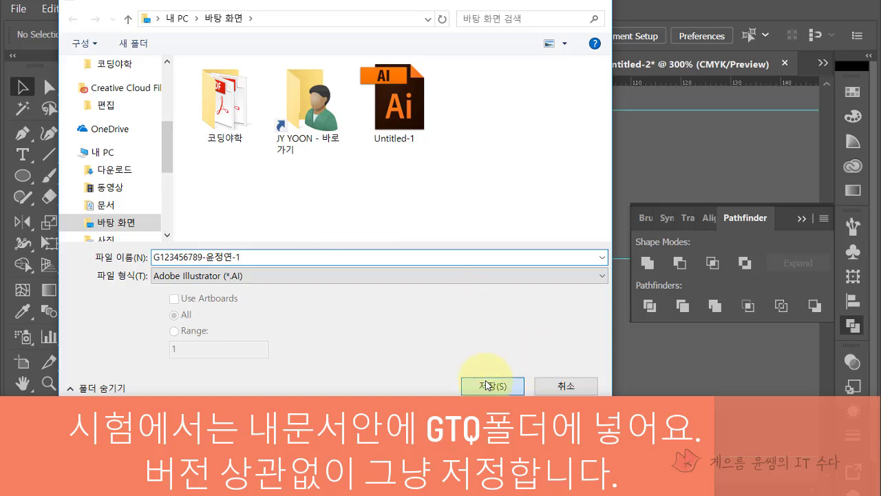
left_click(492, 385)
Save it as an Illustrator CS5 file and accept the older-format warning
left_click(403, 22)
left_click(395, 107)
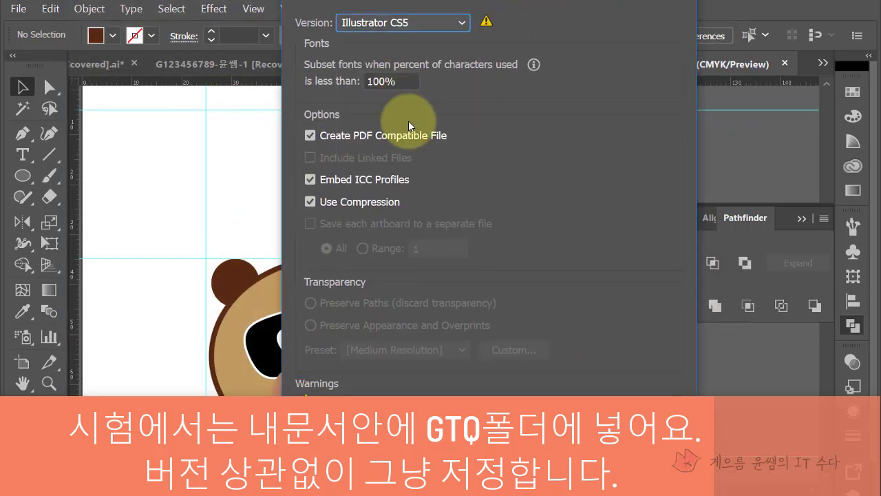
left_click(606, 475)
left_click(519, 275)
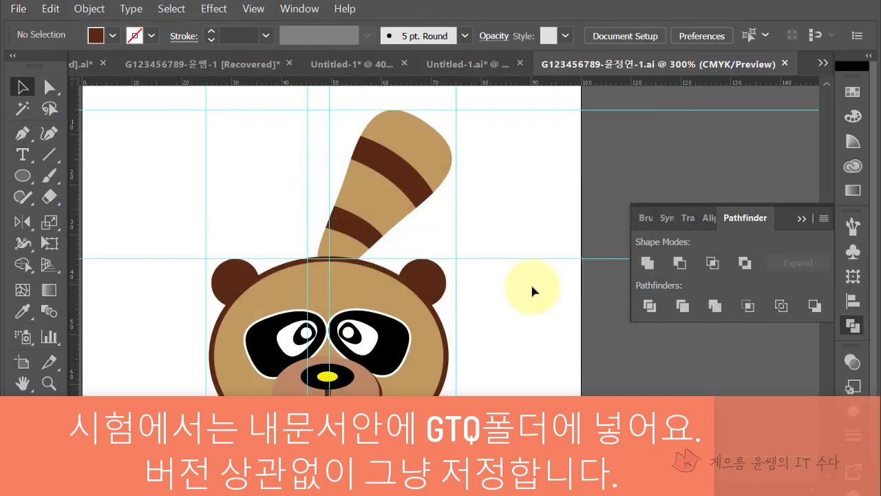